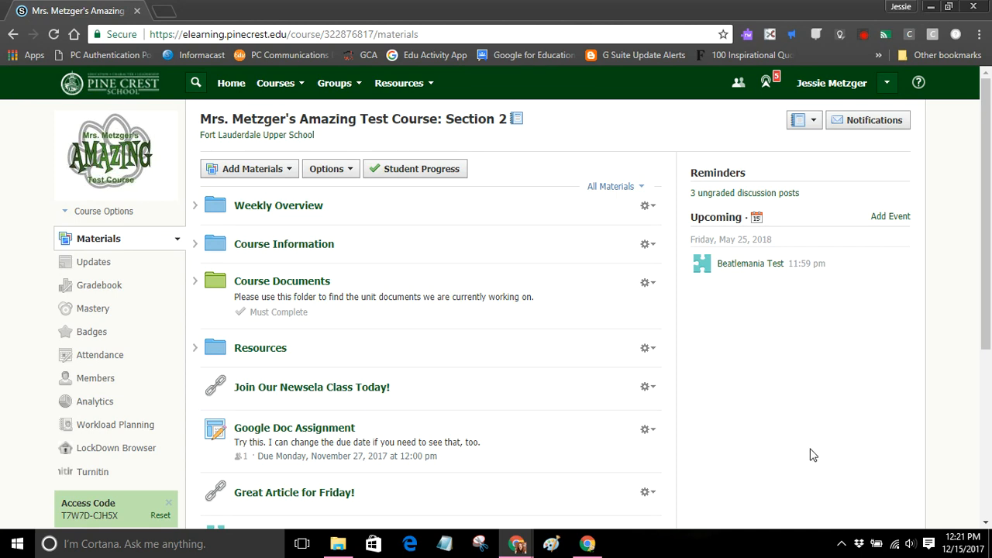
- Review the course materials list and the contents of the Course Documents folder, returning to the course's main materials page
{"action": "scroll", "coordinate": [807, 453], "scroll_direction": "down", "scroll_amount": 5}
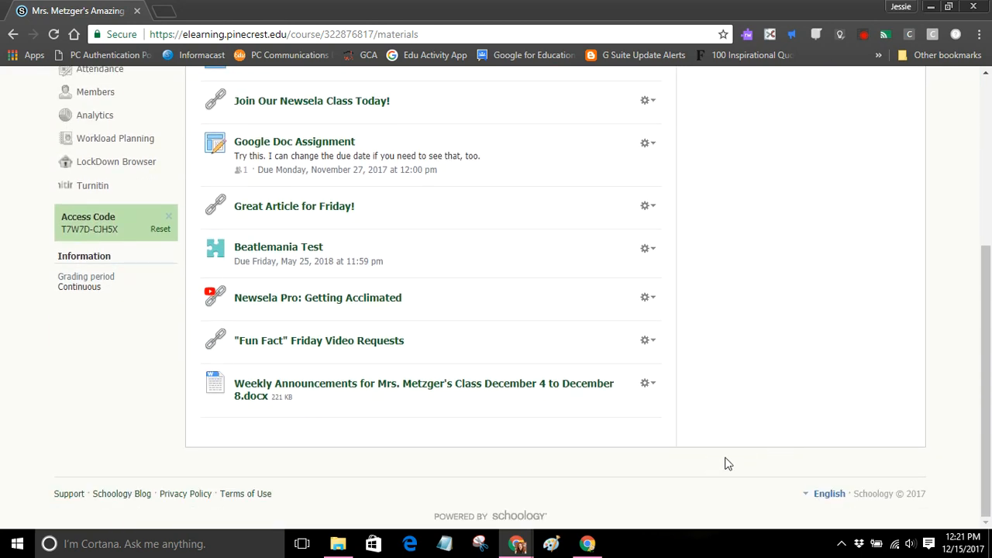
{"action": "scroll", "coordinate": [746, 376], "scroll_direction": "up", "scroll_amount": 5}
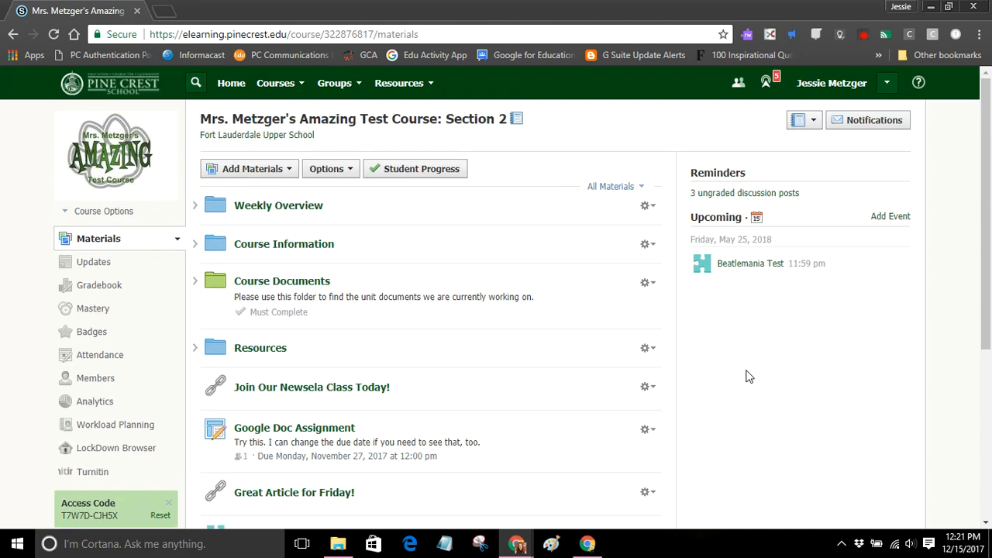
{"action": "scroll", "coordinate": [746, 377], "scroll_direction": "down", "scroll_amount": 4}
{"action": "scroll", "coordinate": [747, 377], "scroll_direction": "up", "scroll_amount": 2}
{"action": "scroll", "coordinate": [320, 158], "scroll_direction": "down", "scroll_amount": 1}
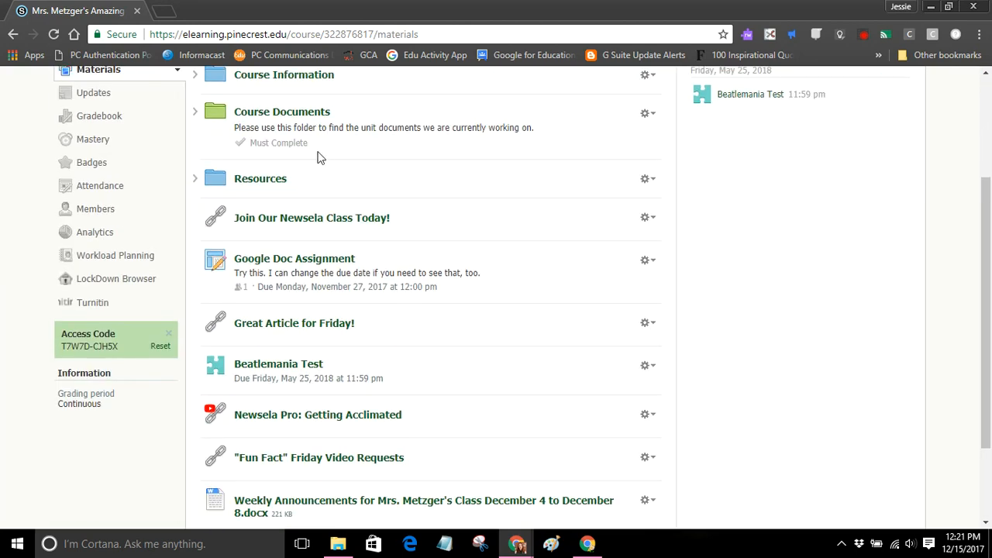
{"action": "left_click", "coordinate": [298, 115]}
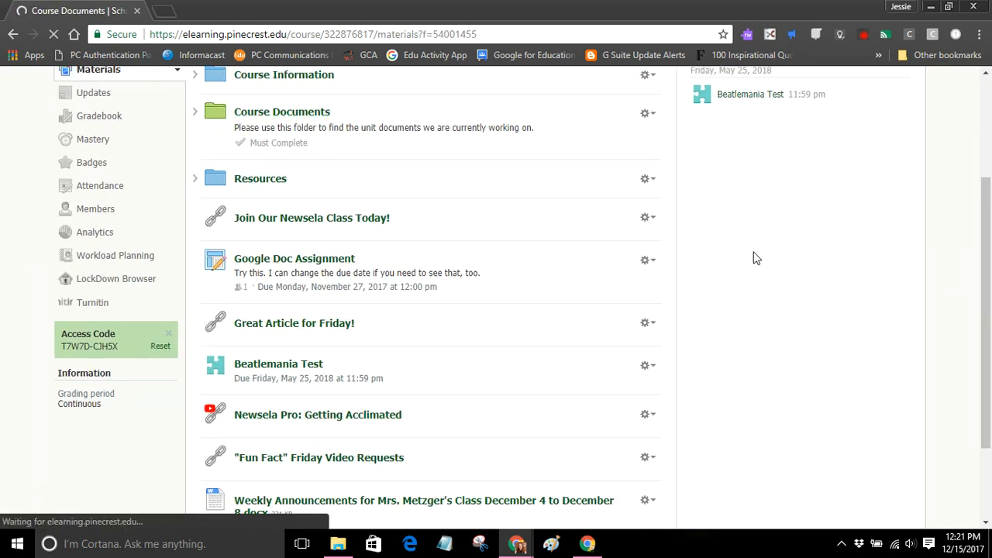
{"action": "scroll", "coordinate": [735, 317], "scroll_direction": "down", "scroll_amount": 2}
{"action": "scroll", "coordinate": [735, 317], "scroll_direction": "up", "scroll_amount": 2}
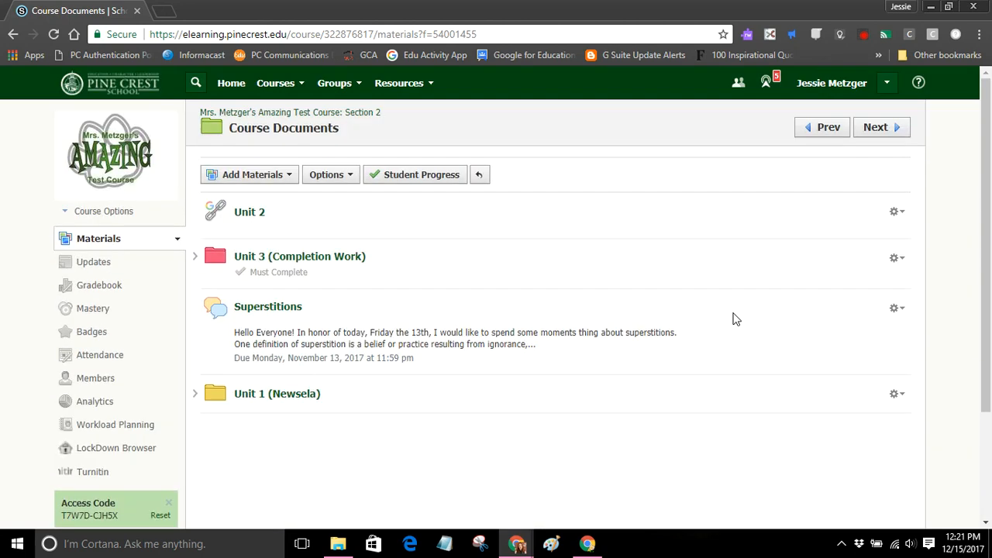
{"action": "left_click", "coordinate": [305, 114]}
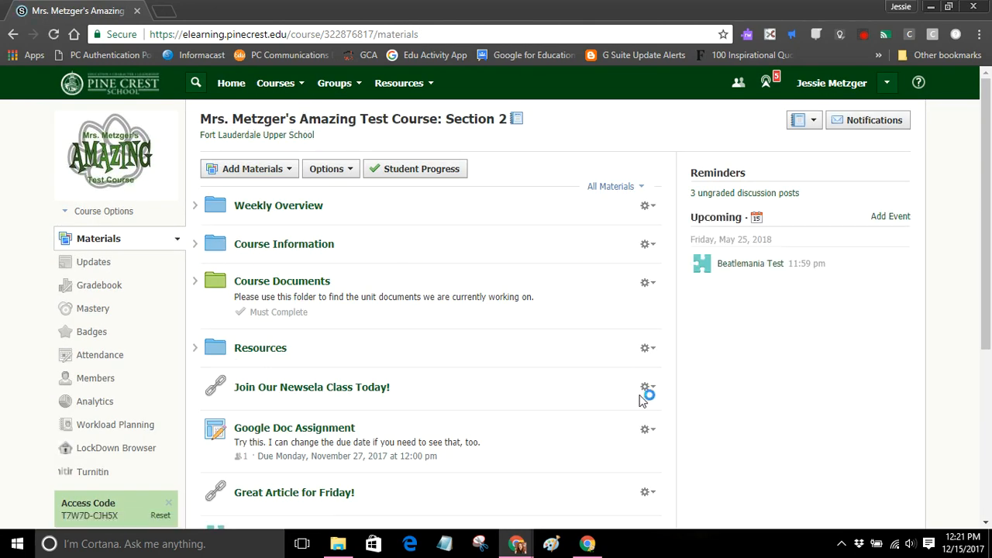
- Examine the loose links, assignments and files listed below the folders on the course materials page
{"action": "scroll", "coordinate": [745, 429], "scroll_direction": "down", "scroll_amount": 2}
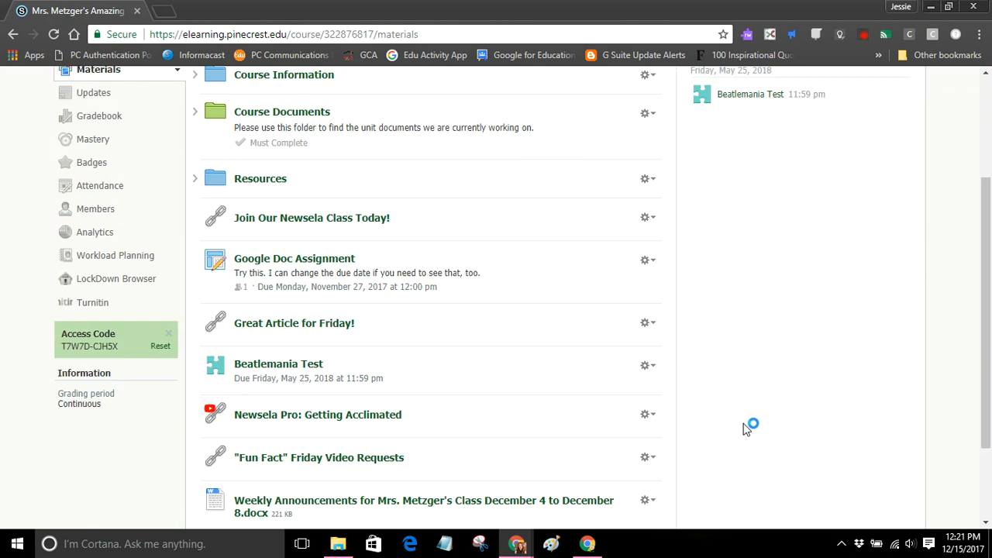
{"action": "scroll", "coordinate": [746, 429], "scroll_direction": "down", "scroll_amount": 2}
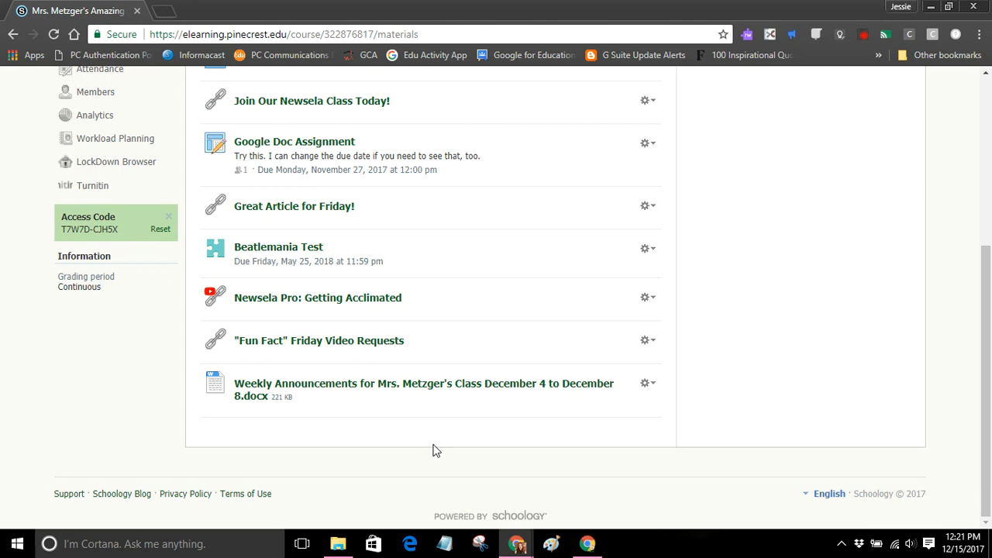
{"action": "scroll", "coordinate": [434, 449], "scroll_direction": "up", "scroll_amount": 2}
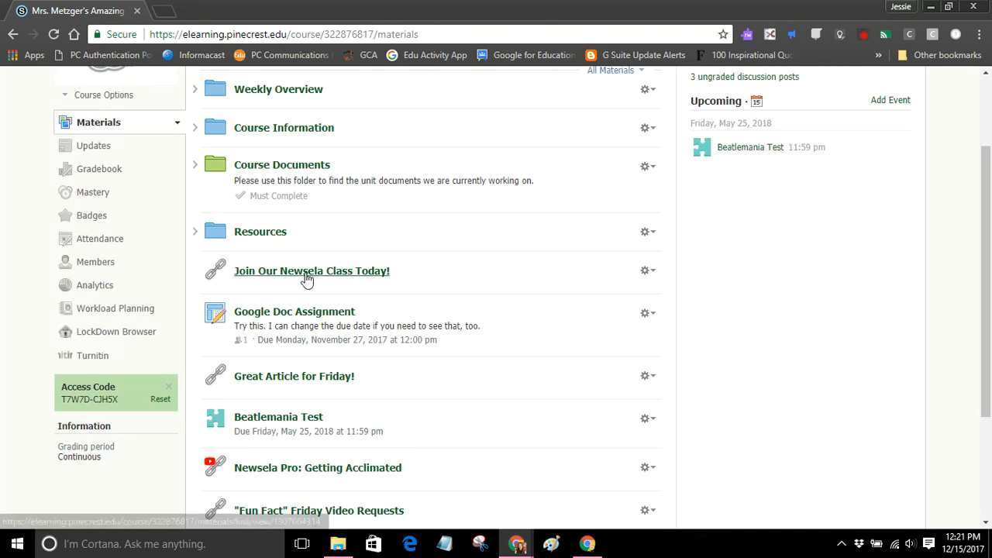
{"action": "scroll", "coordinate": [409, 370], "scroll_direction": "up", "scroll_amount": 2}
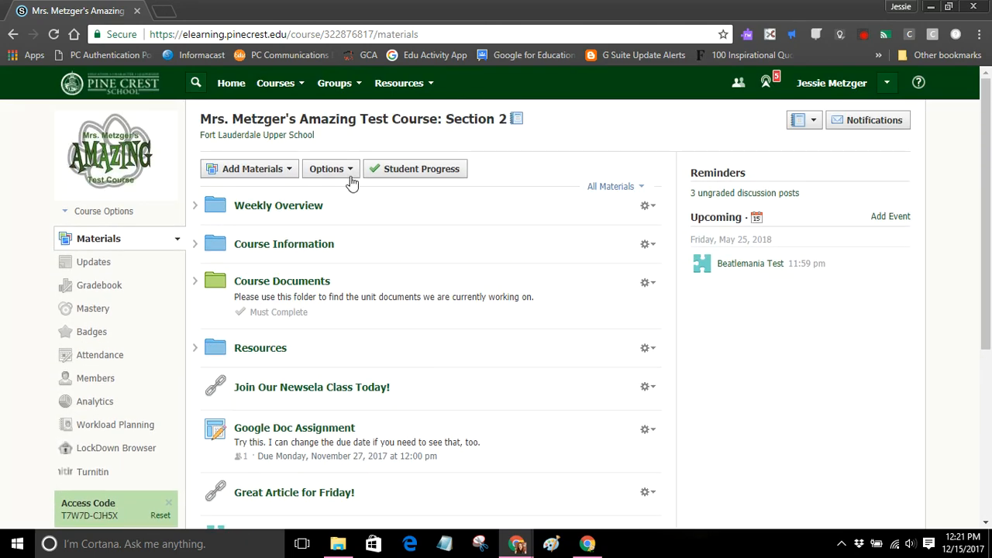
{"action": "left_click_drag", "start_coordinate": [985, 133], "coordinate": [986, 314]}
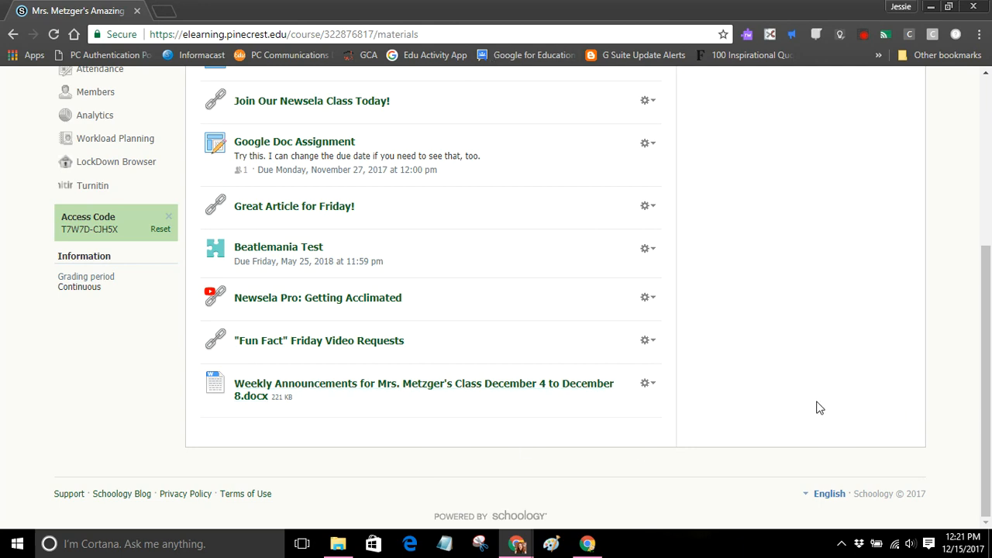
{"action": "scroll", "coordinate": [819, 408], "scroll_direction": "up", "scroll_amount": 4}
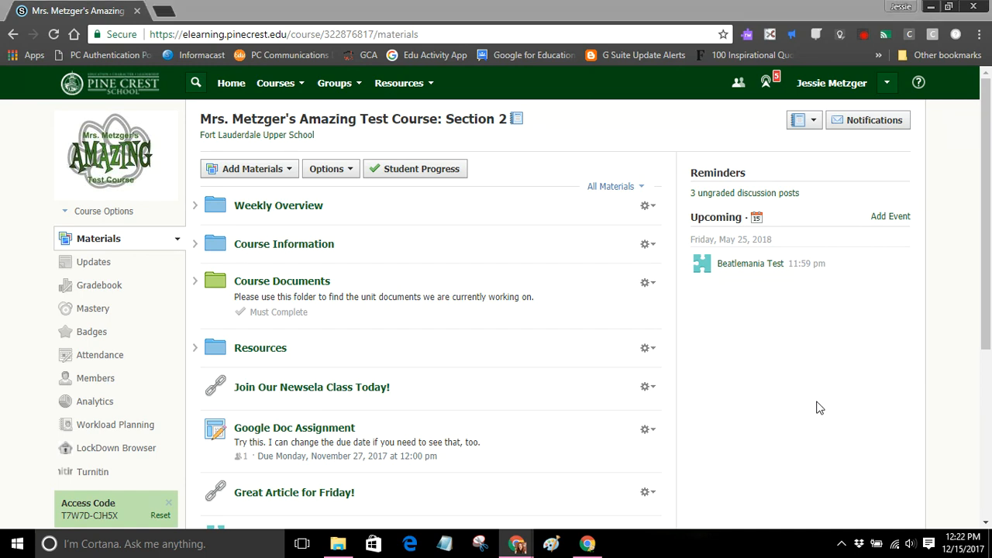
{"action": "left_click", "coordinate": [714, 7]}
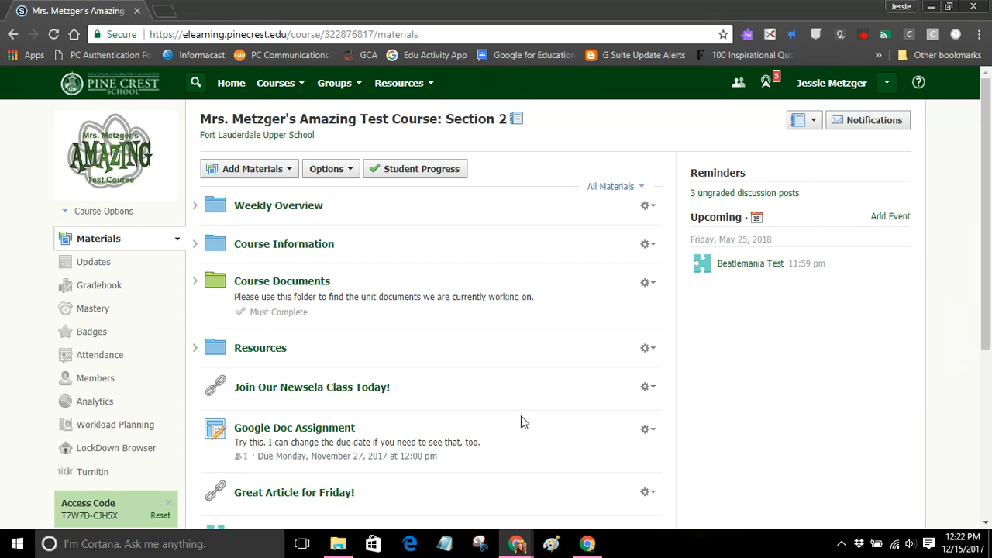
- Rename the weekly announcements Word document to "Dec 4 Announcements - " followed by the teacher's surname
{"action": "scroll", "coordinate": [521, 421], "scroll_direction": "down", "scroll_amount": 3}
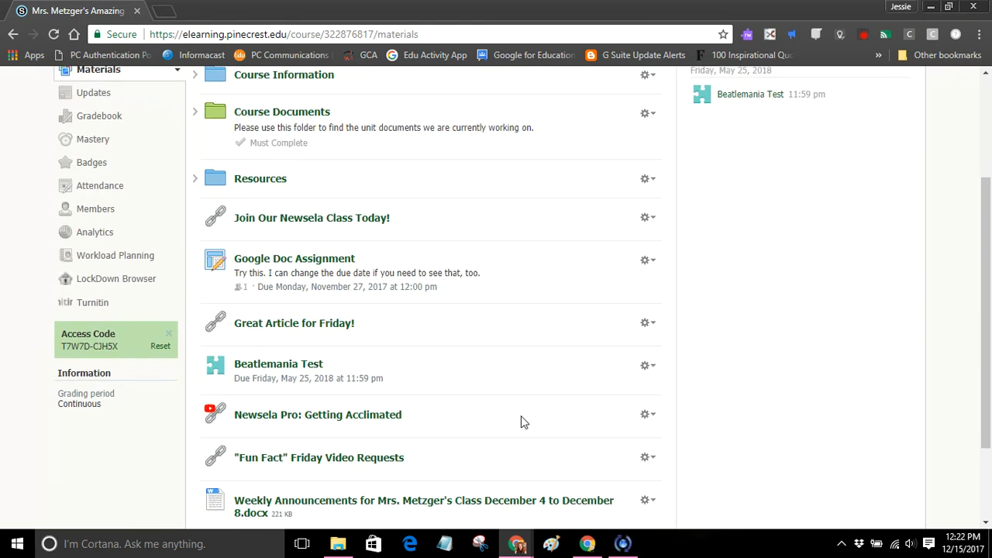
{"action": "scroll", "coordinate": [522, 421], "scroll_direction": "down", "scroll_amount": 2}
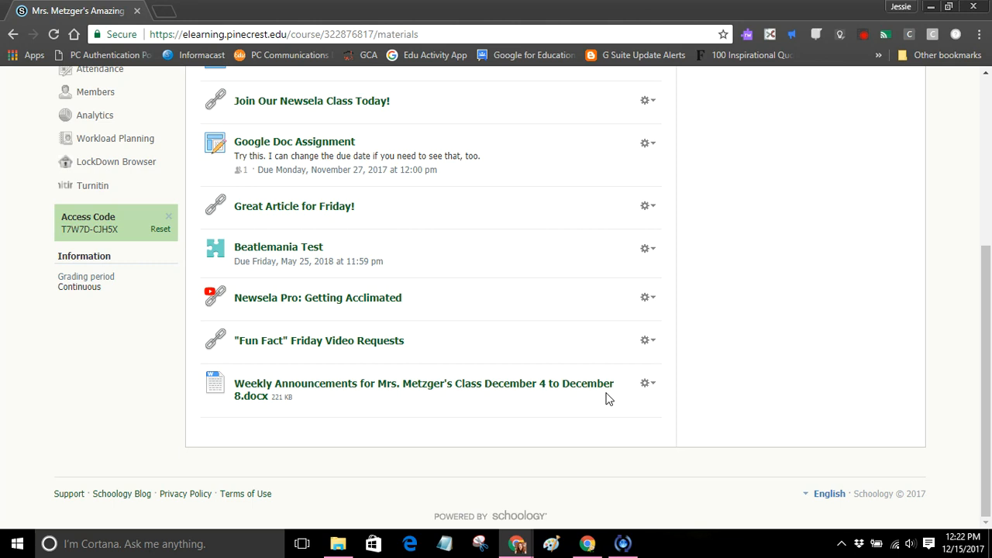
{"action": "left_click", "coordinate": [647, 384]}
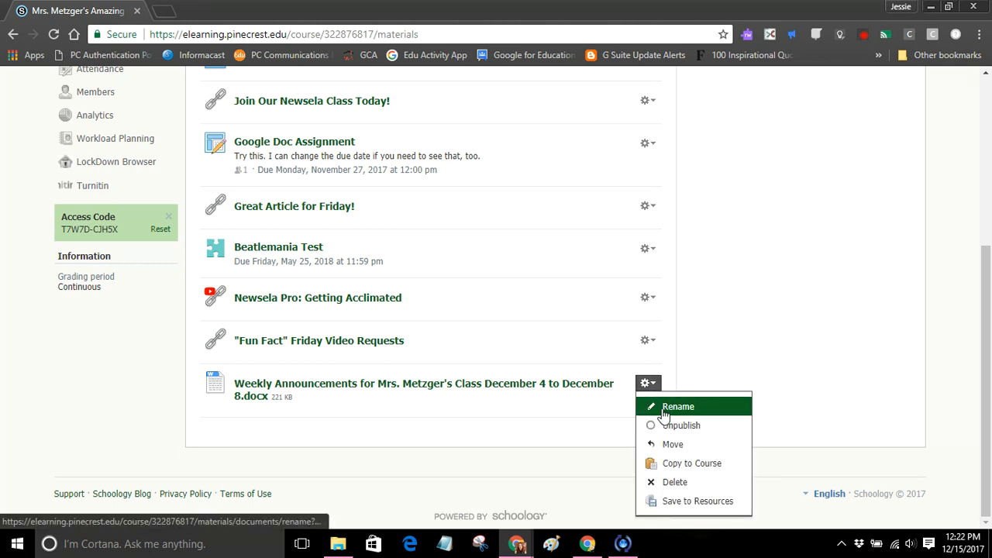
{"action": "left_click", "coordinate": [662, 407]}
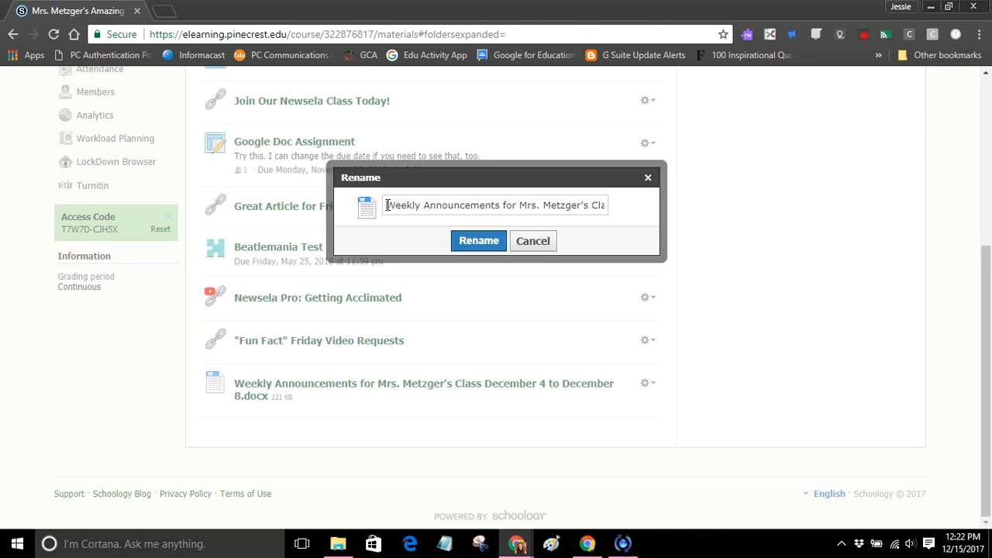
{"action": "type", "text": "Dec "}
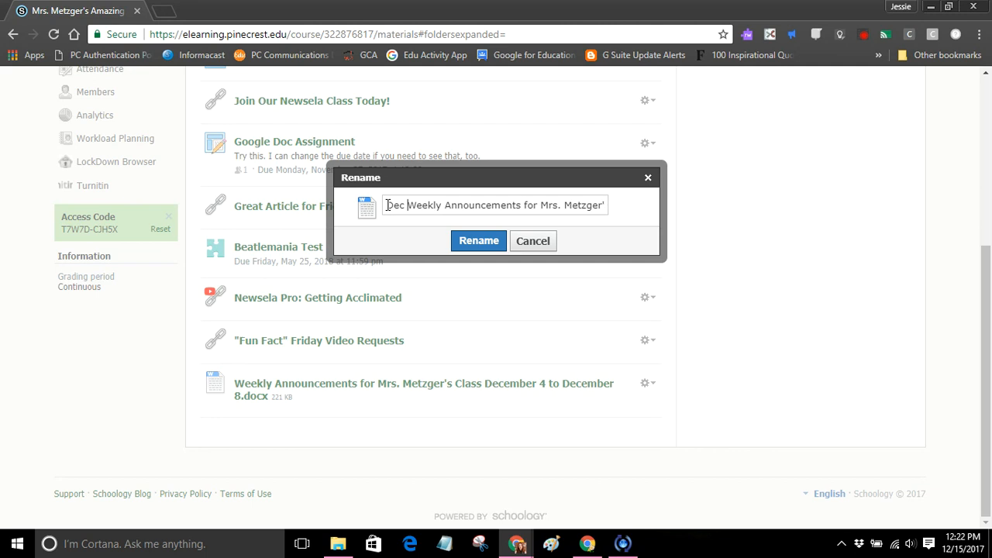
{"action": "type", "text": "4 Anno"}
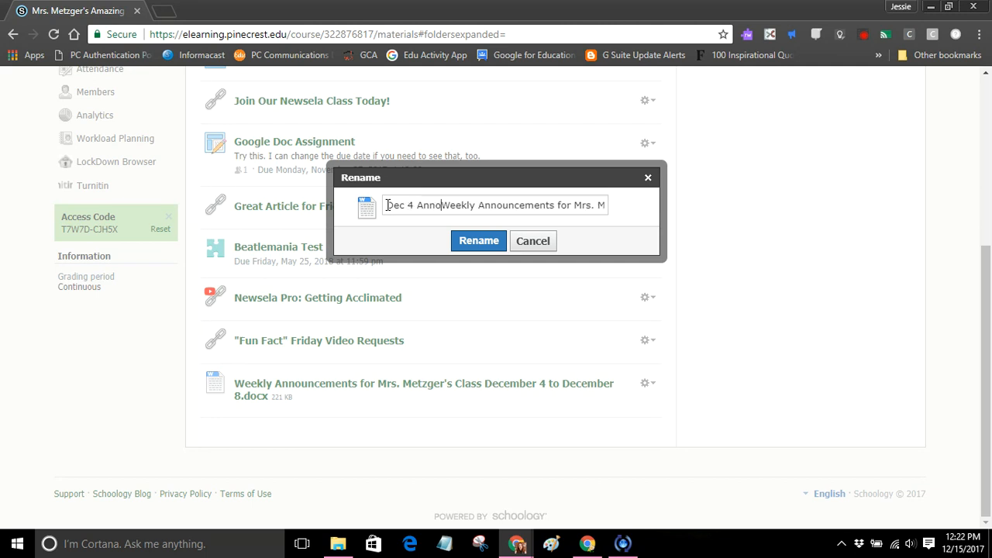
{"action": "type", "text": "uncements"}
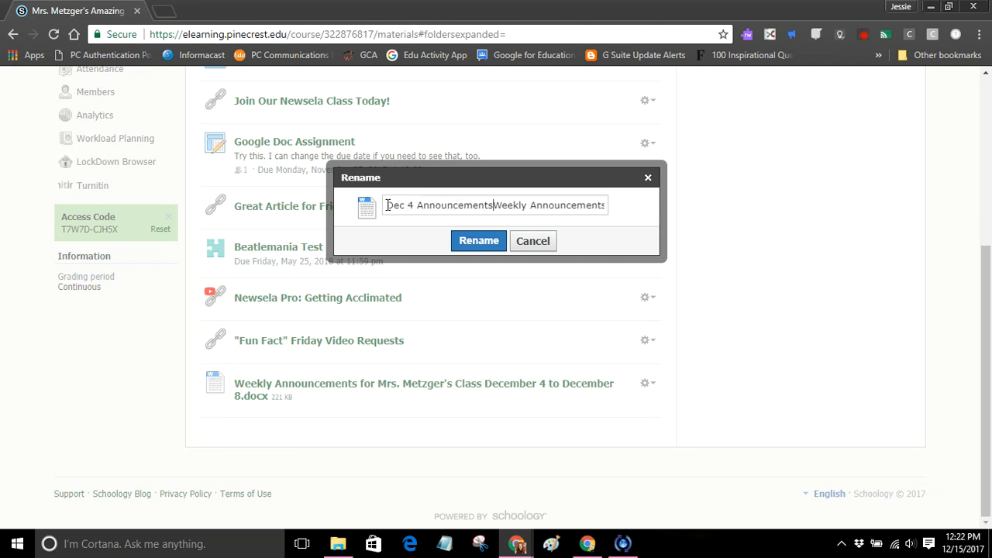
{"action": "type", "text": " - Metzger"}
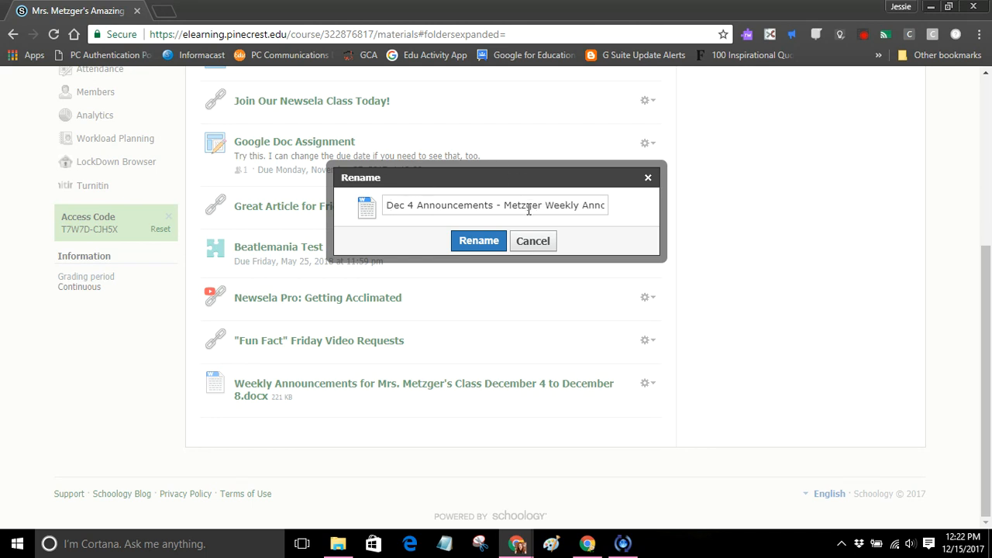
{"action": "left_click_drag", "start_coordinate": [545, 206], "coordinate": [724, 226]}
{"action": "key", "text": "BackSpace"}
{"action": "left_click", "coordinate": [478, 241]}
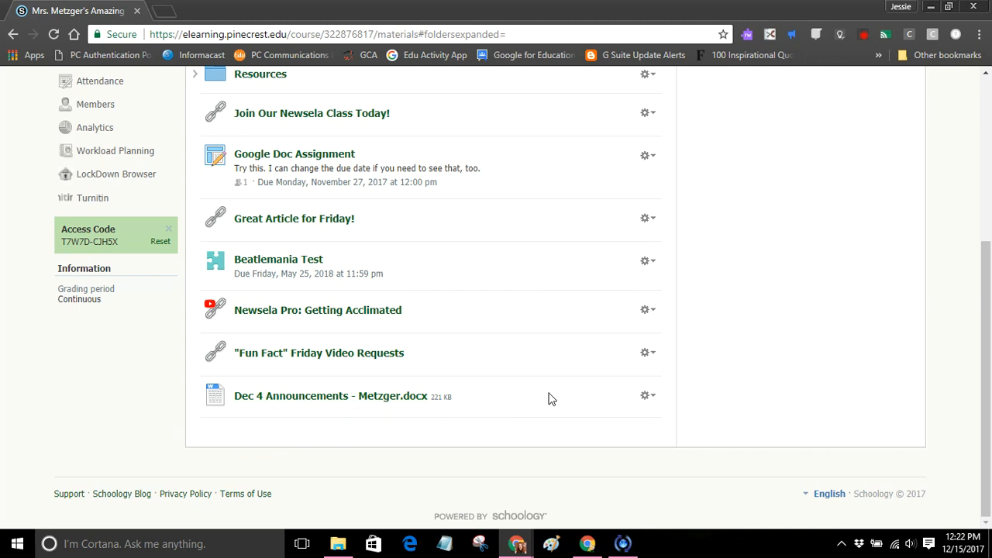
- Move the Dec 4 Announcements document into the Course Information folder
{"action": "scroll", "coordinate": [547, 398], "scroll_direction": "up", "scroll_amount": 2}
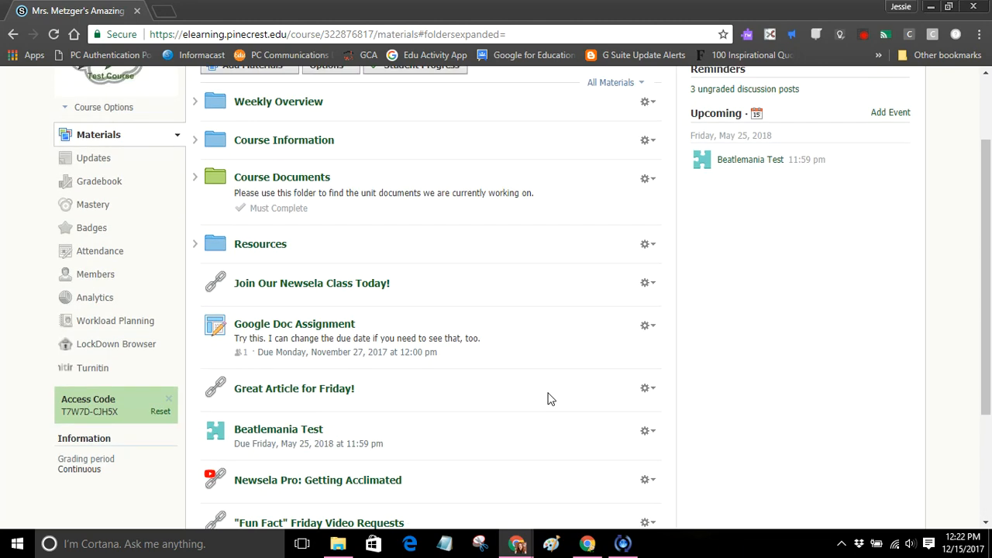
{"action": "scroll", "coordinate": [547, 399], "scroll_direction": "down", "scroll_amount": 2}
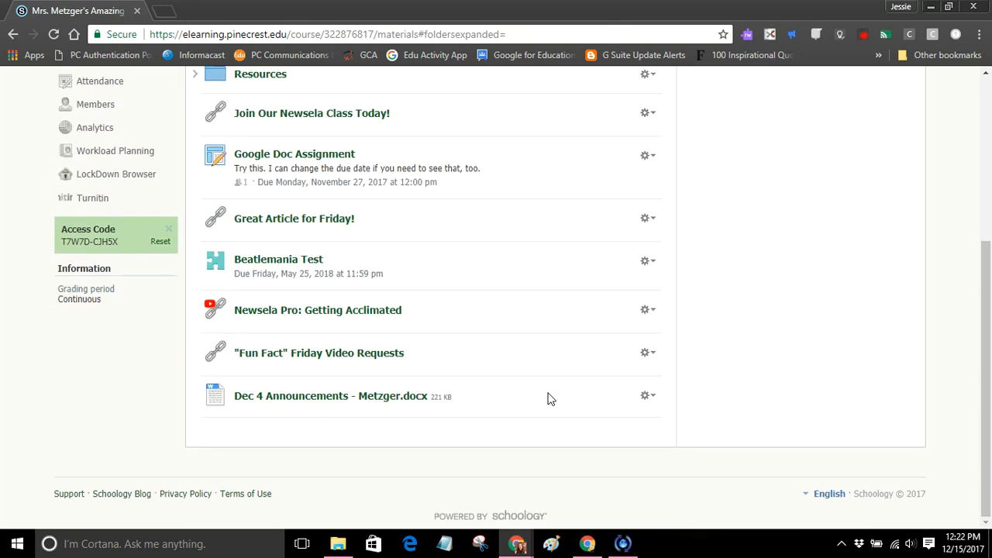
{"action": "left_click", "coordinate": [648, 397]}
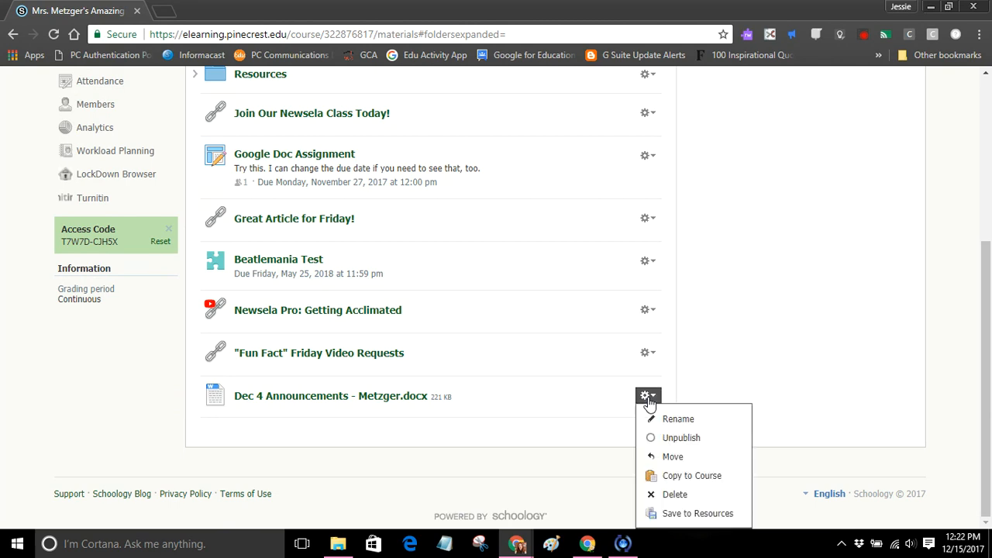
{"action": "left_click", "coordinate": [671, 461]}
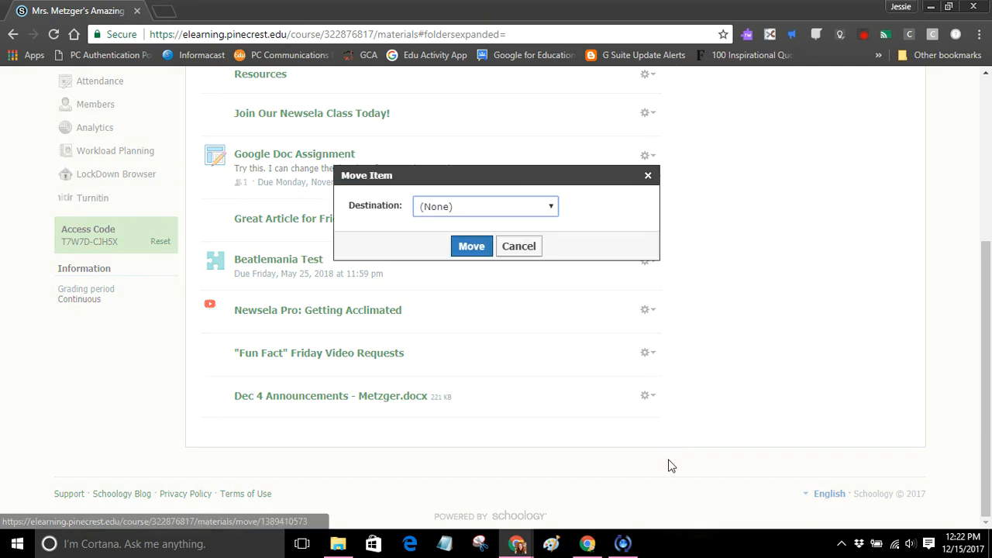
{"action": "left_click", "coordinate": [554, 211]}
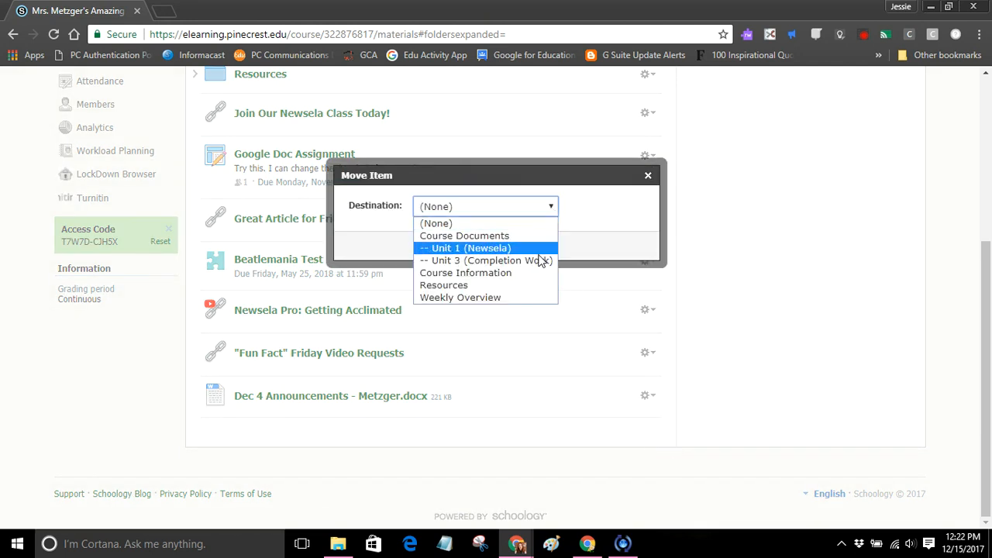
{"action": "left_click", "coordinate": [532, 273]}
{"action": "left_click", "coordinate": [470, 243]}
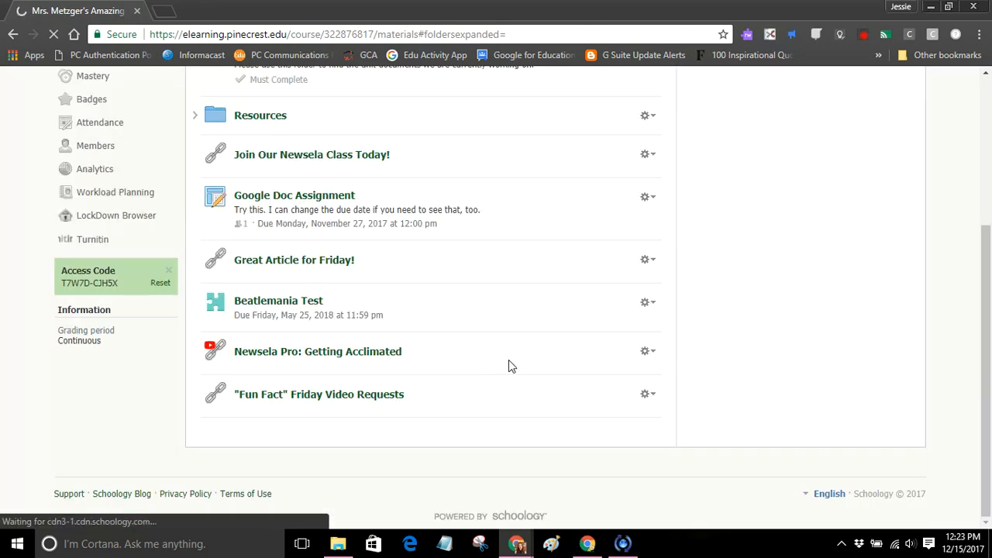
- Move the "Fun Fact" Friday Video Requests link into the Resources folder
{"action": "left_click", "coordinate": [645, 397]}
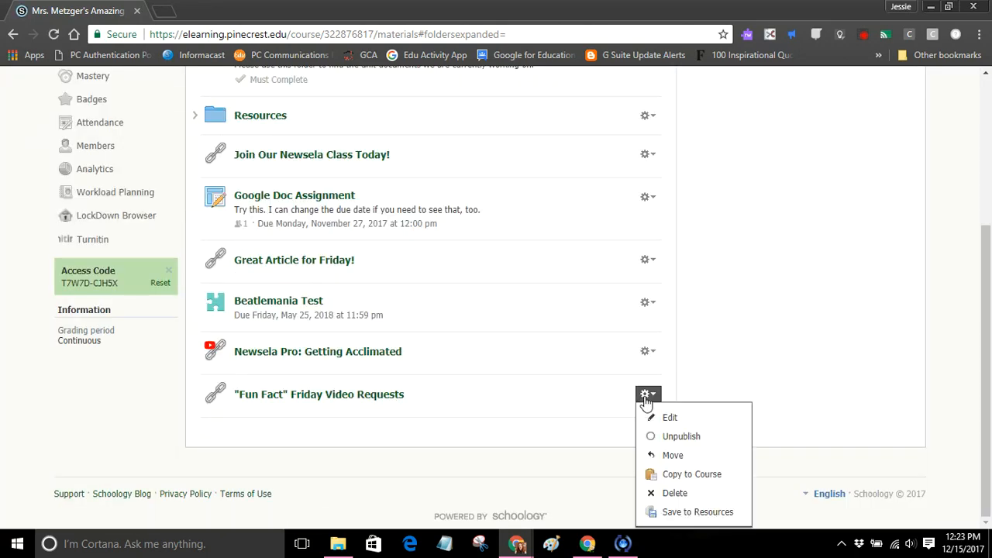
{"action": "left_click", "coordinate": [672, 455]}
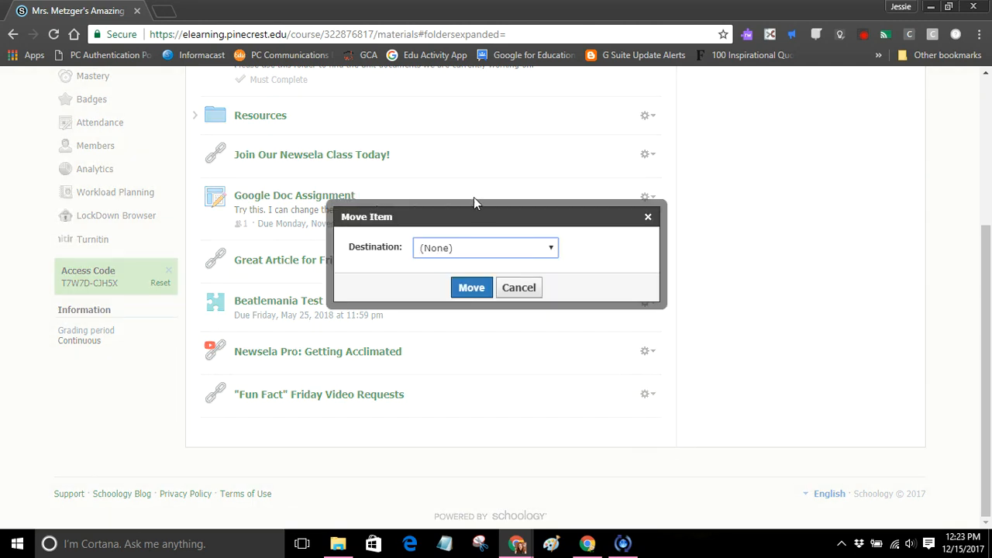
{"action": "left_click", "coordinate": [495, 248]}
{"action": "left_click", "coordinate": [508, 327]}
{"action": "left_click", "coordinate": [473, 289]}
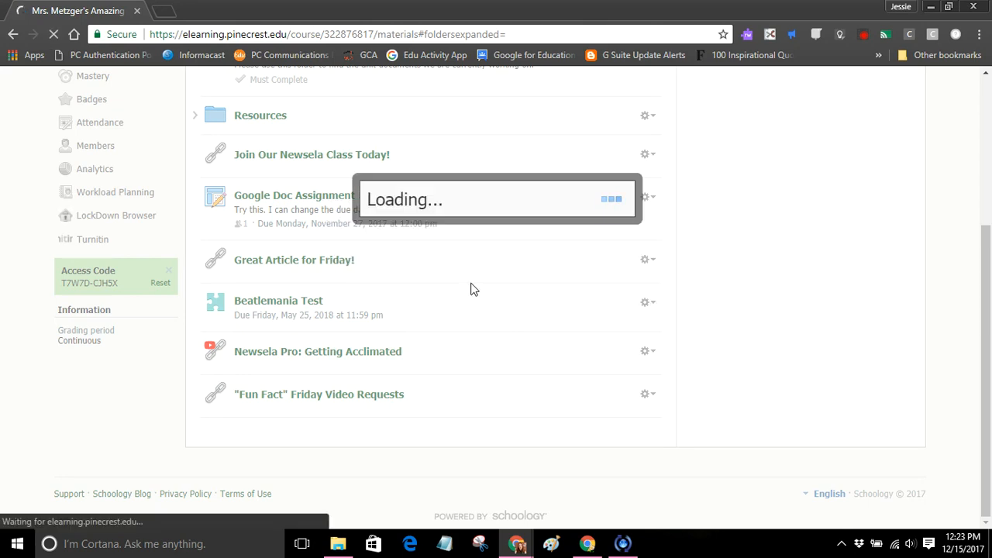
- Move the Newsela Pro: Getting Acclimated video link into the Unit 1 (Newsela) folder
{"action": "left_click", "coordinate": [647, 395]}
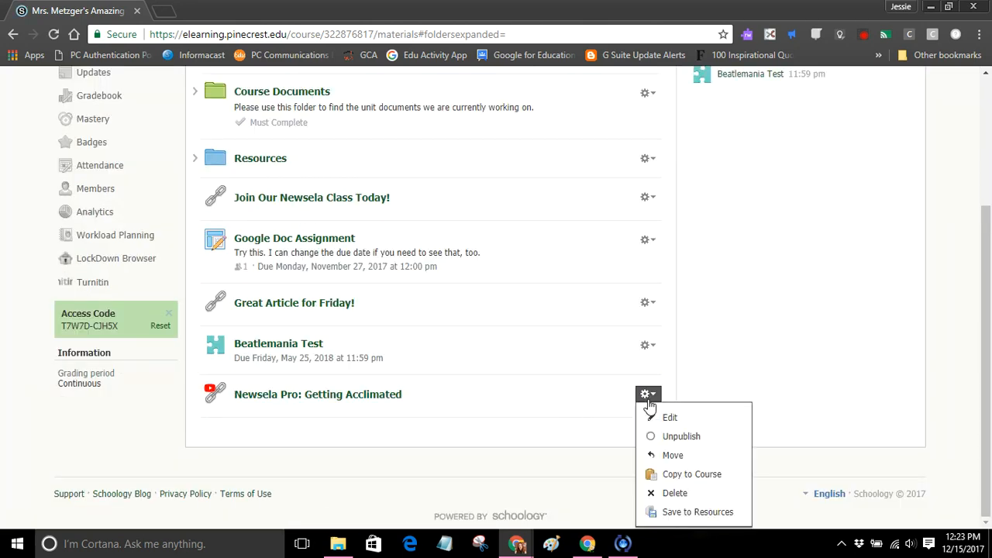
{"action": "left_click", "coordinate": [669, 457]}
{"action": "left_click", "coordinate": [551, 249]}
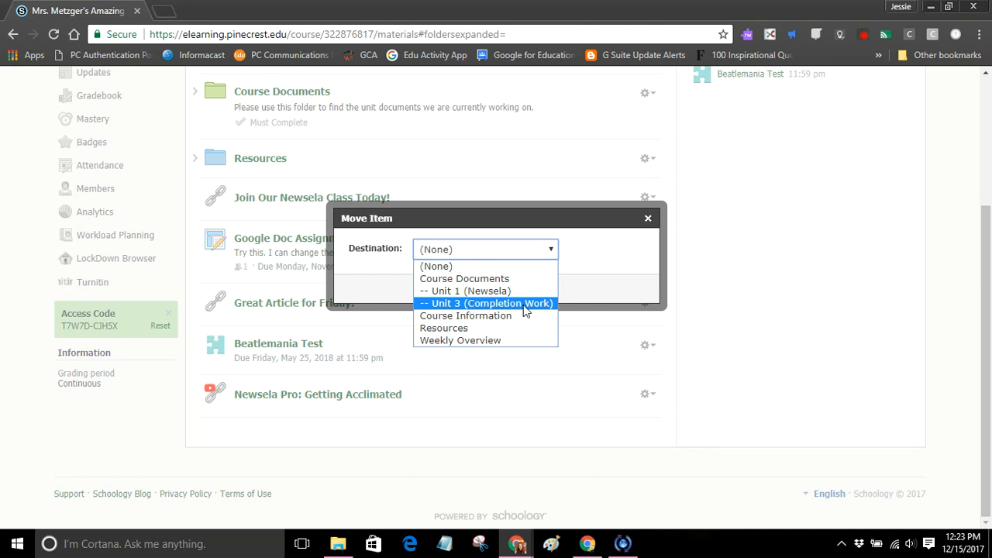
{"action": "left_click", "coordinate": [479, 294]}
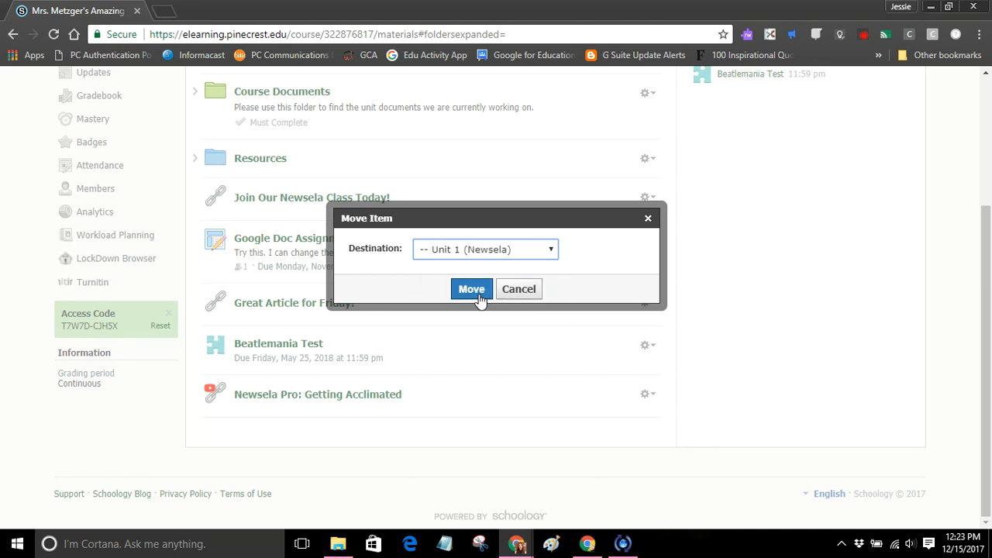
{"action": "left_click", "coordinate": [472, 291]}
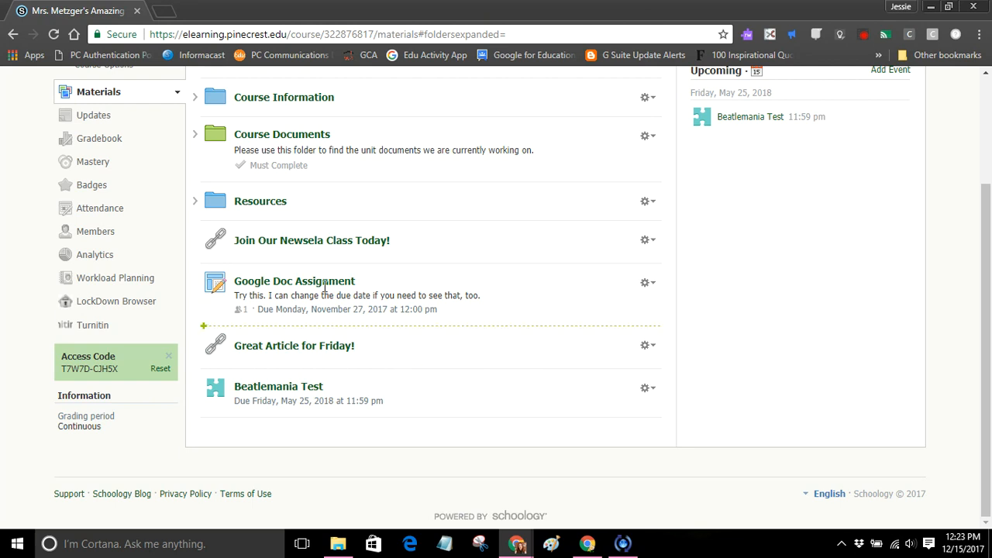
- Try to move the Beatlemania Test into the expanded Course Documents folder
{"action": "left_click", "coordinate": [196, 134]}
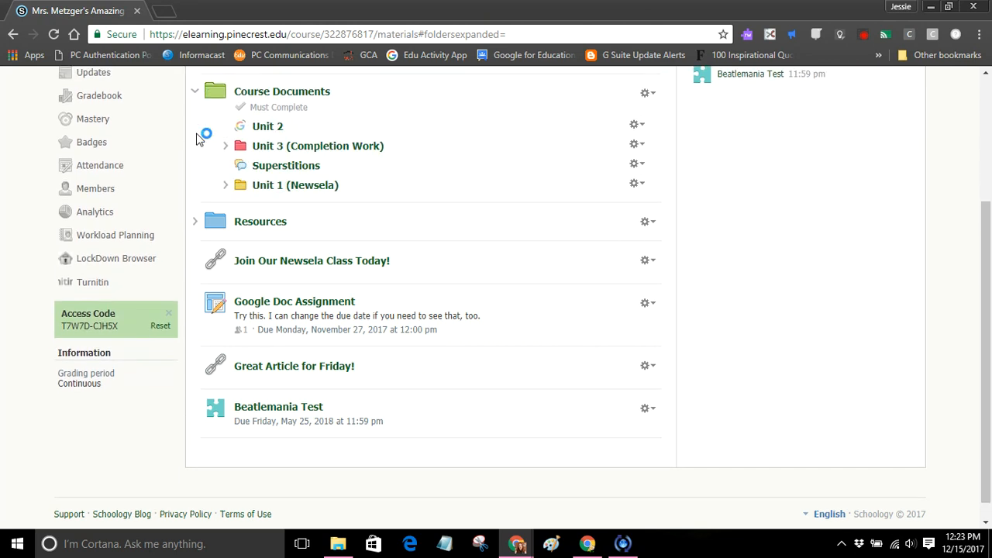
{"action": "left_click", "coordinate": [194, 94]}
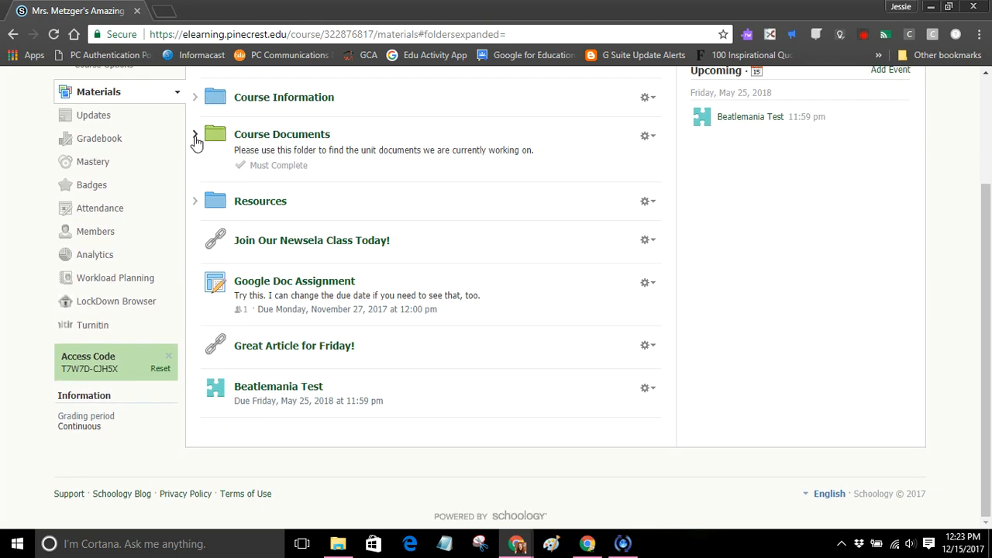
{"action": "left_click", "coordinate": [195, 133]}
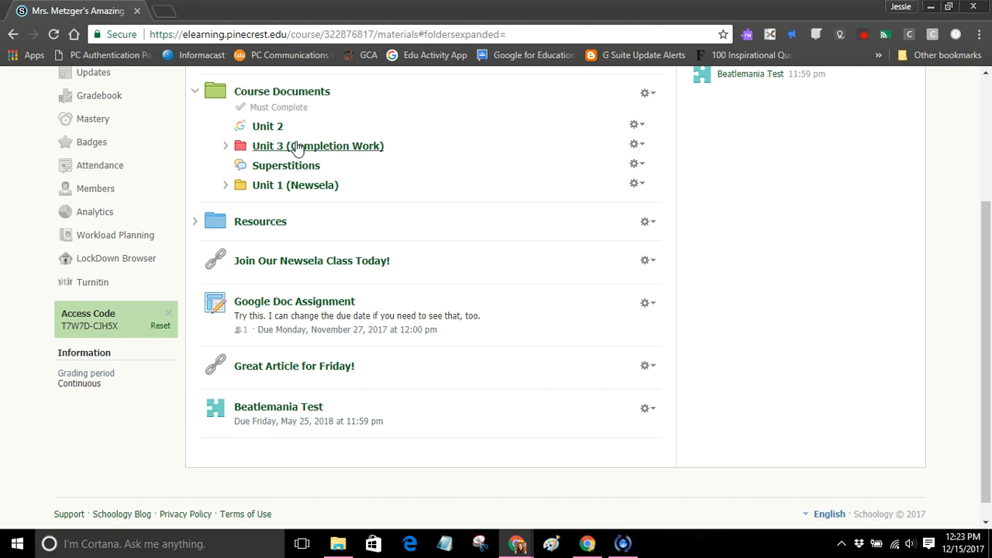
{"action": "left_click_drag", "start_coordinate": [272, 415], "coordinate": [297, 152]}
{"action": "left_click", "coordinate": [297, 147]}
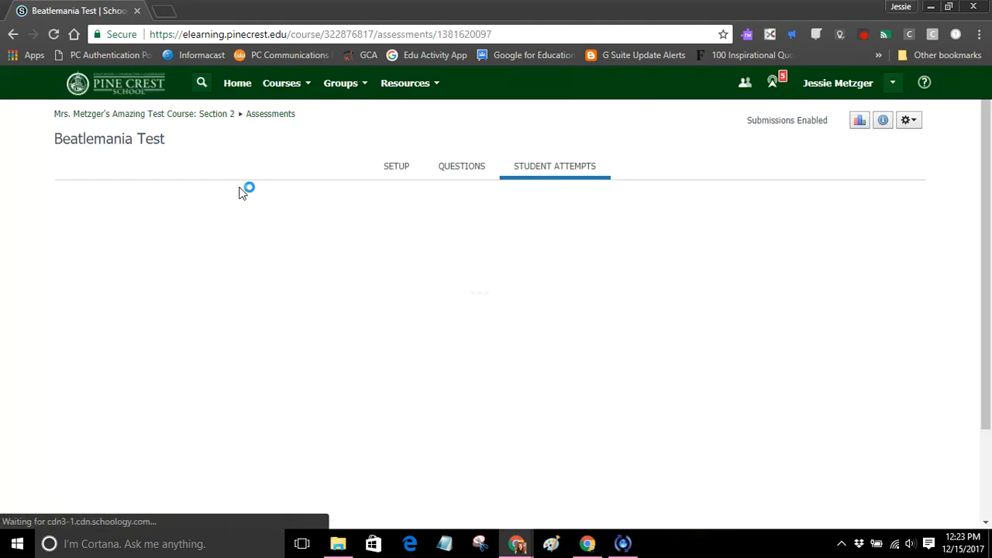
{"action": "left_click", "coordinate": [12, 35]}
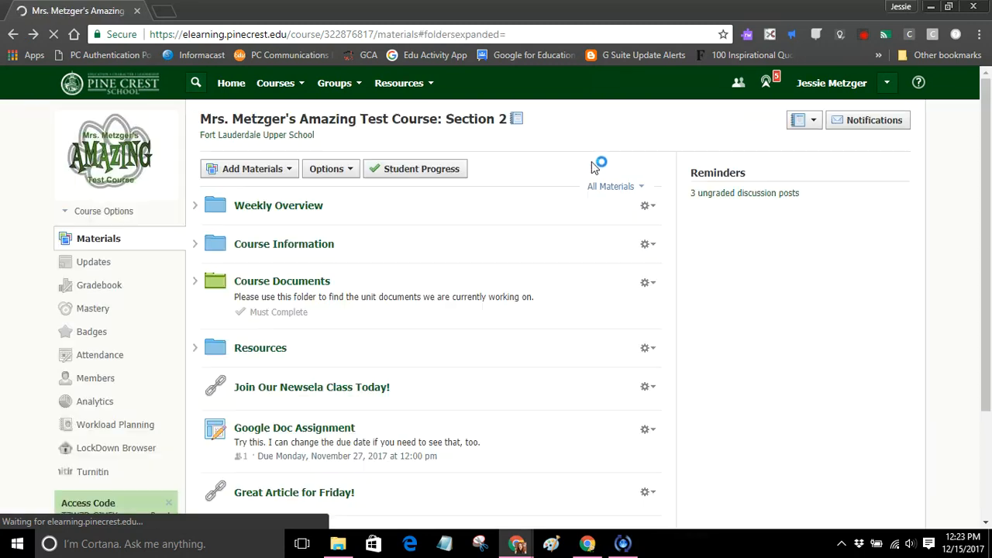
- Move the Beatlemania Test, the Great Article for Friday! link and the Google Doc Assignment into the Course Documents folder
{"action": "left_click", "coordinate": [195, 135]}
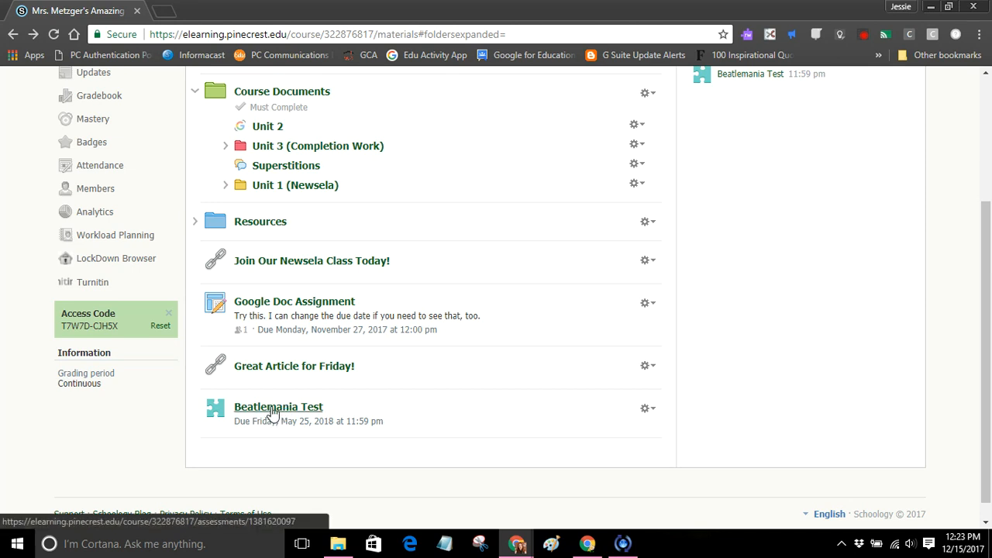
{"action": "left_click_drag", "start_coordinate": [268, 412], "coordinate": [283, 146]}
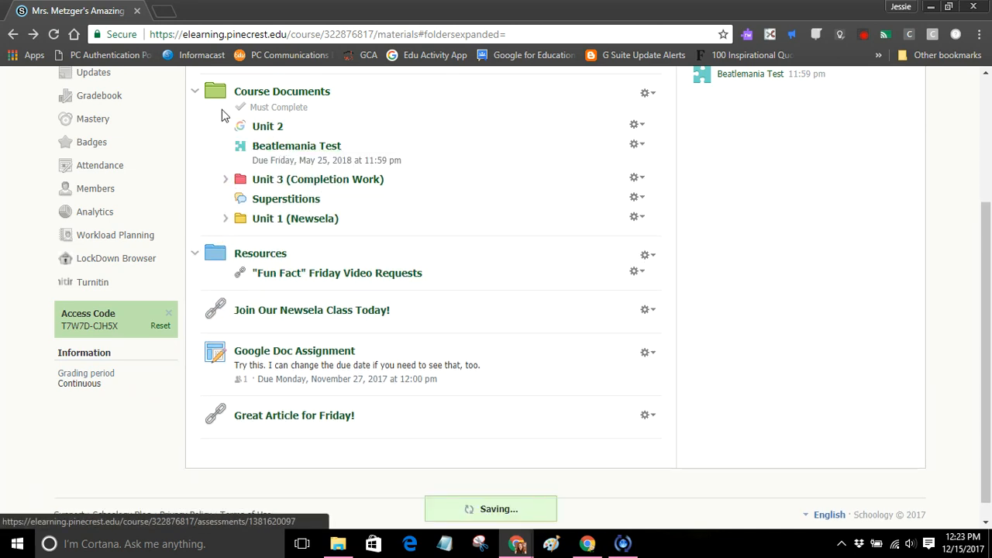
{"action": "left_click_drag", "start_coordinate": [288, 425], "coordinate": [324, 242]}
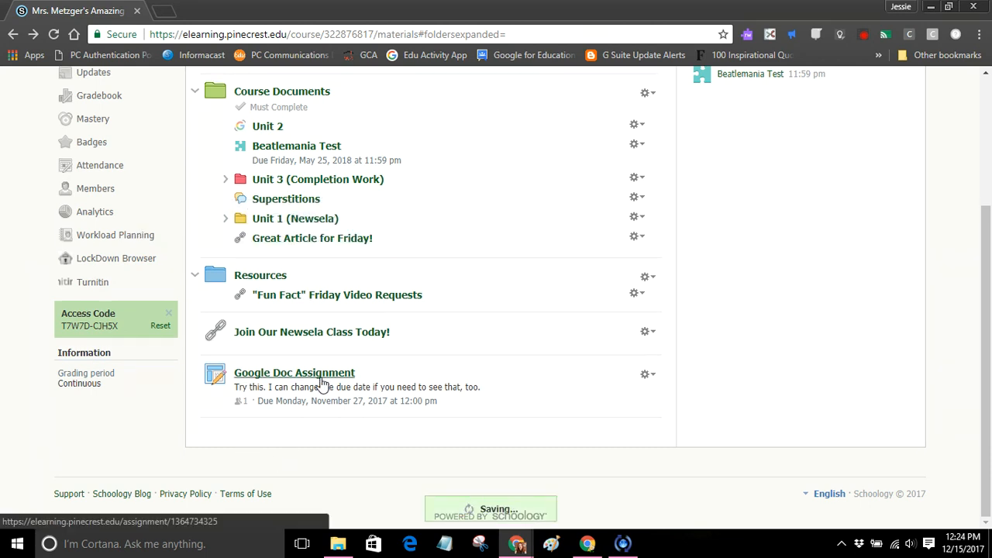
{"action": "left_click_drag", "start_coordinate": [321, 387], "coordinate": [334, 186]}
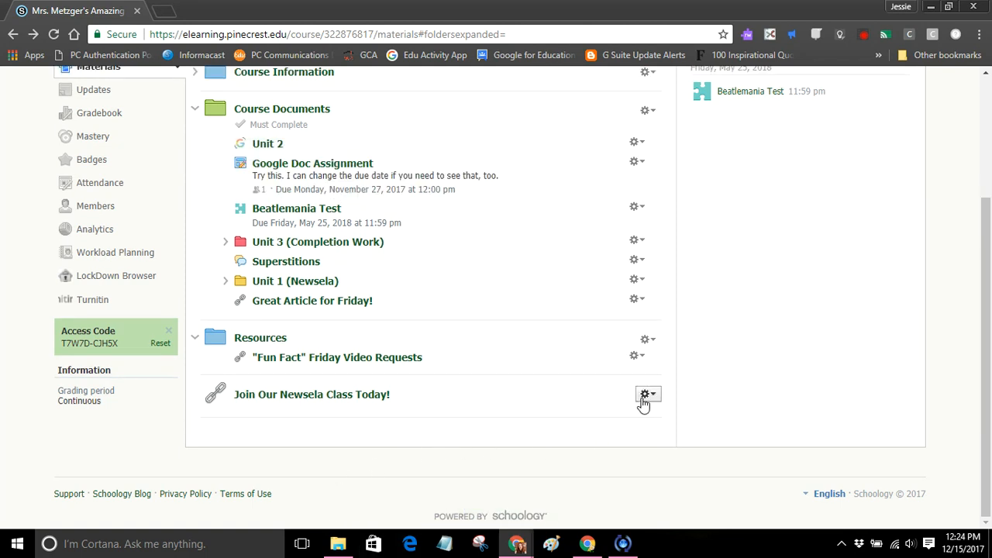
- Move the Join Our Newsela Class Today! link into the Unit 1 (Newsela) folder
{"action": "left_click", "coordinate": [644, 394]}
{"action": "left_click", "coordinate": [672, 456]}
{"action": "left_click", "coordinate": [503, 225]}
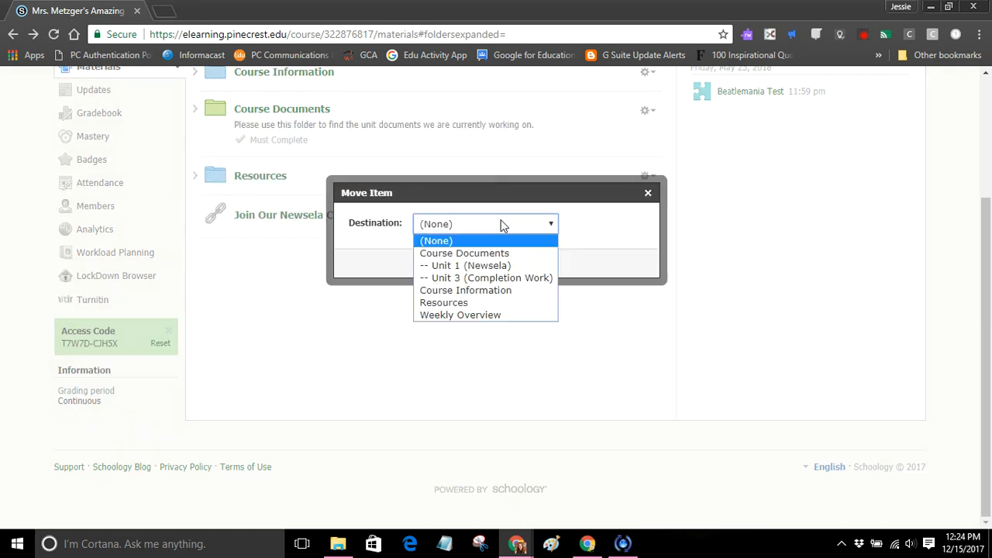
{"action": "left_click", "coordinate": [456, 270]}
{"action": "left_click", "coordinate": [471, 264]}
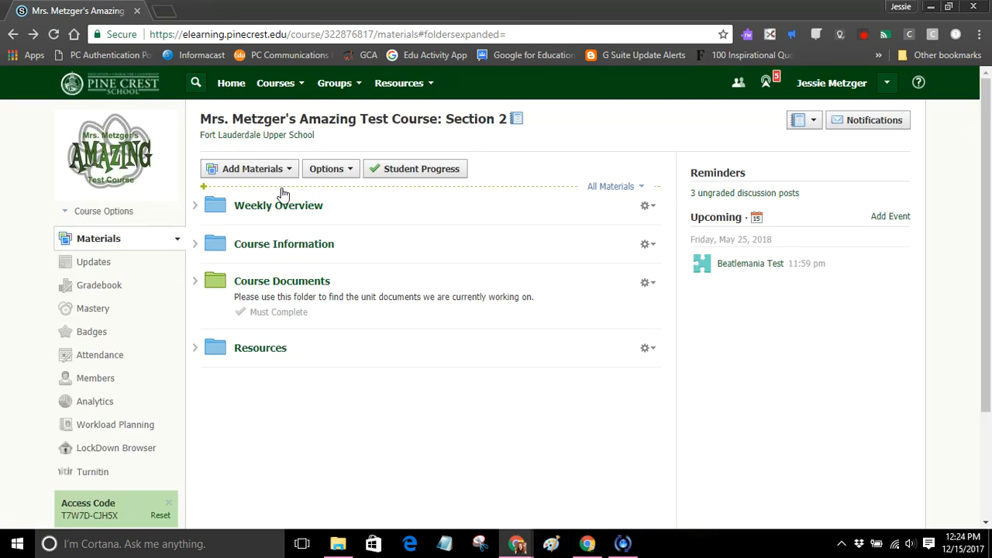
- Open the Course Documents folder and move the Unit 3 (Completion Work) folder to the beginning of its list
{"action": "left_click", "coordinate": [287, 282]}
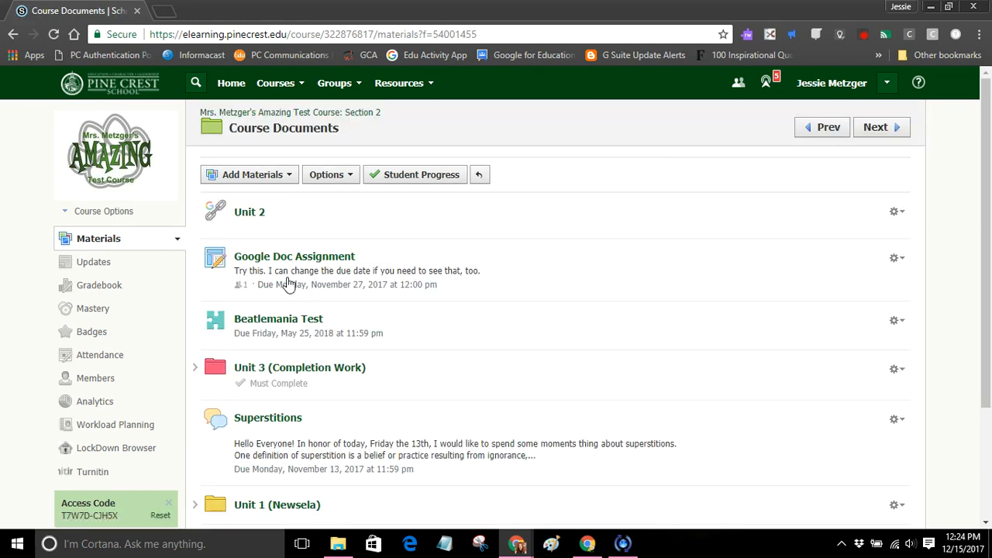
{"action": "scroll", "coordinate": [453, 282], "scroll_direction": "down", "scroll_amount": 2}
{"action": "scroll", "coordinate": [454, 283], "scroll_direction": "up", "scroll_amount": 2}
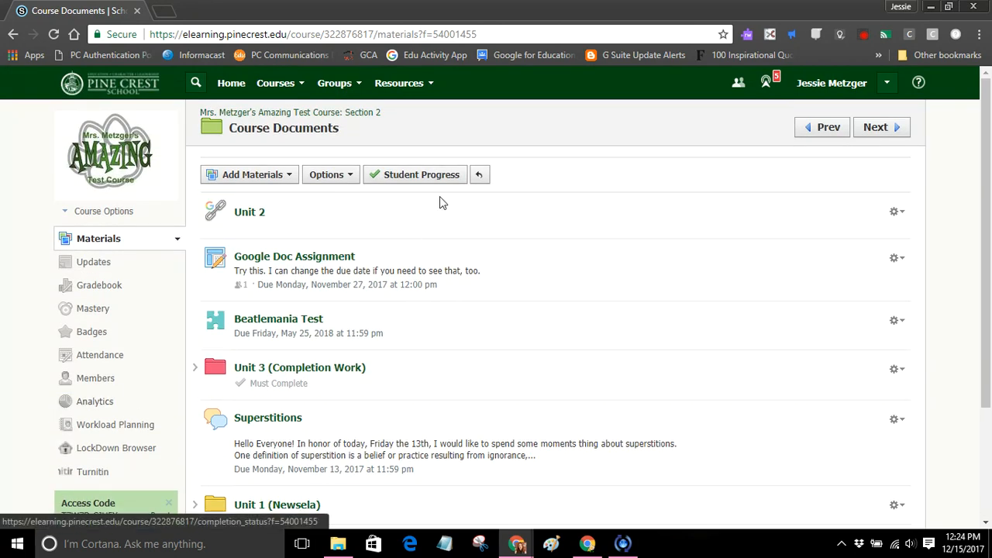
{"action": "scroll", "coordinate": [415, 348], "scroll_direction": "down", "scroll_amount": 2}
{"action": "scroll", "coordinate": [415, 348], "scroll_direction": "up", "scroll_amount": 2}
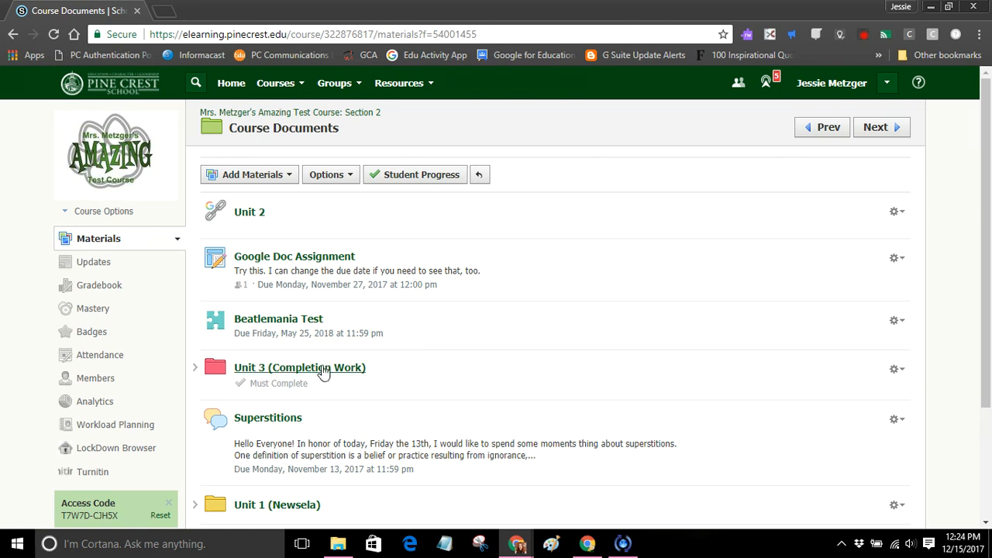
{"action": "left_click_drag", "start_coordinate": [326, 370], "coordinate": [328, 214]}
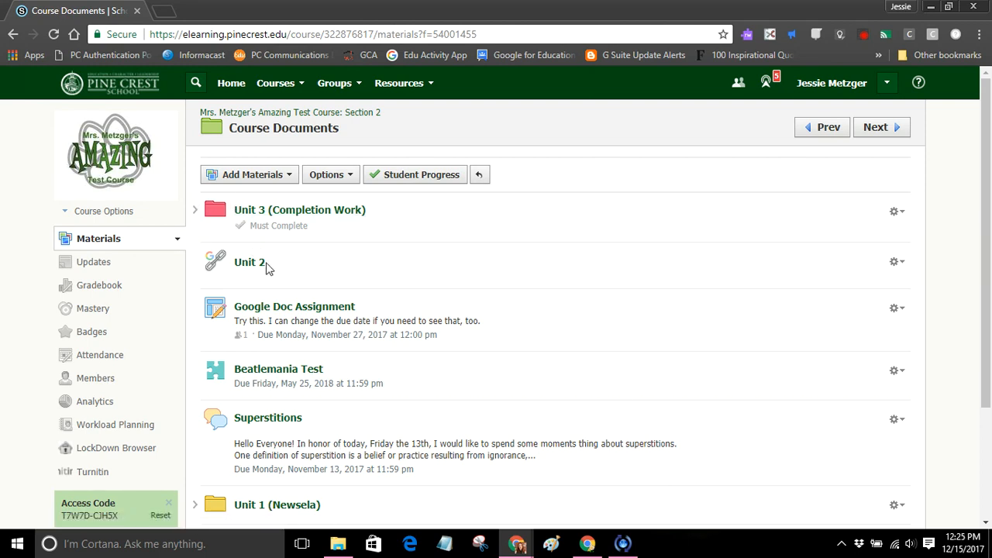
- Move the Great Article for Friday! link from Course Documents into the Unit 1 (Newsela) folder
{"action": "scroll", "coordinate": [261, 503], "scroll_direction": "down", "scroll_amount": 2}
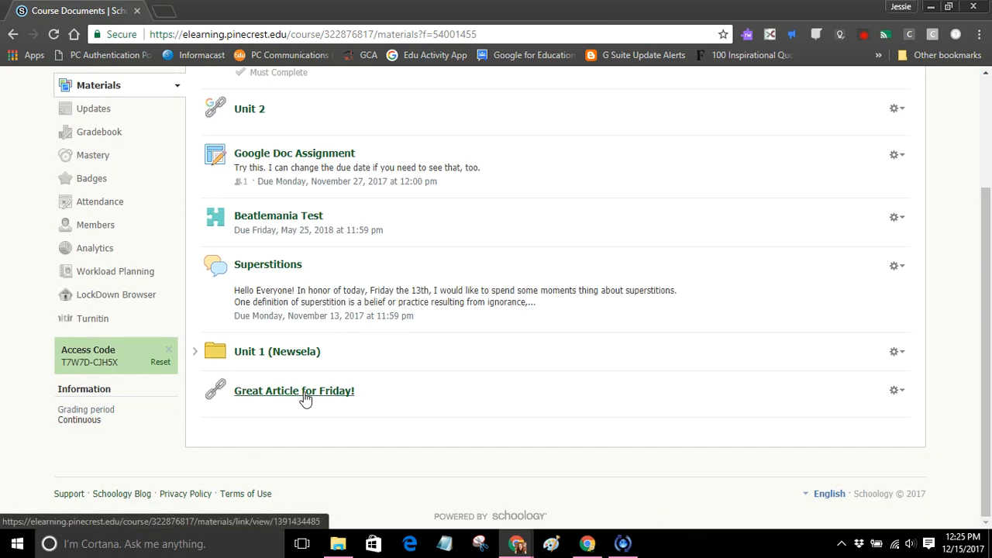
{"action": "left_click_drag", "start_coordinate": [295, 397], "coordinate": [318, 388]}
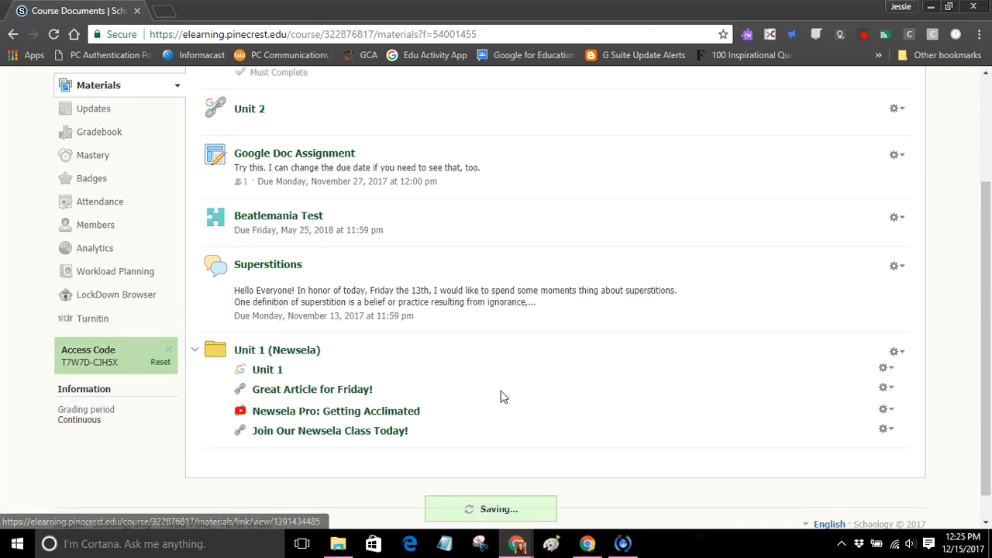
{"action": "scroll", "coordinate": [395, 299], "scroll_direction": "up", "scroll_amount": 1}
{"action": "scroll", "coordinate": [395, 300], "scroll_direction": "down", "scroll_amount": 1}
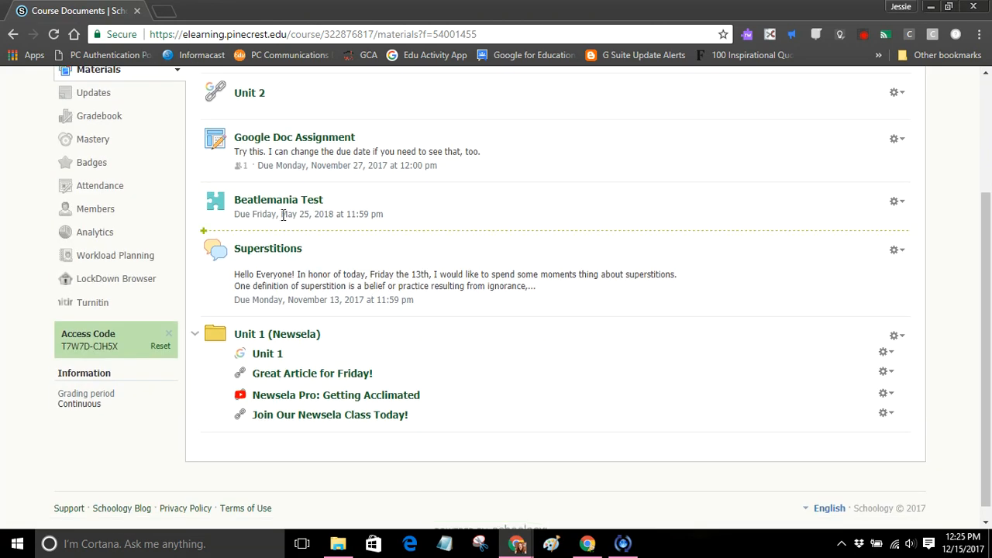
- Create a folder titled "Unit 2 (Google Integration)" between the Unit 3 (Completion Work) folder and the Unit 2 link
{"action": "scroll", "coordinate": [348, 231], "scroll_direction": "up", "scroll_amount": 2}
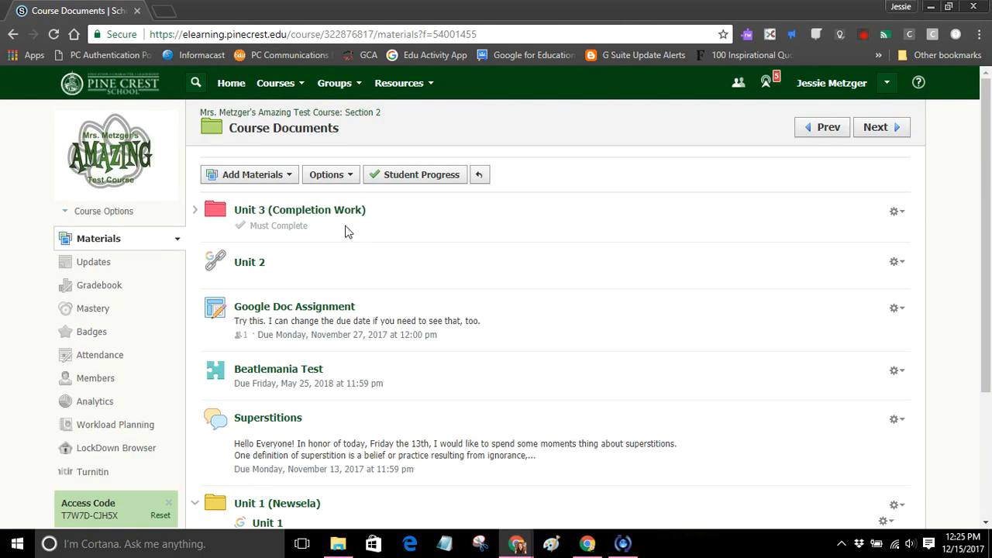
{"action": "mouse_move", "coordinate": [722, 242]}
{"action": "mouse_move", "coordinate": [248, 248]}
{"action": "left_click", "coordinate": [237, 243]}
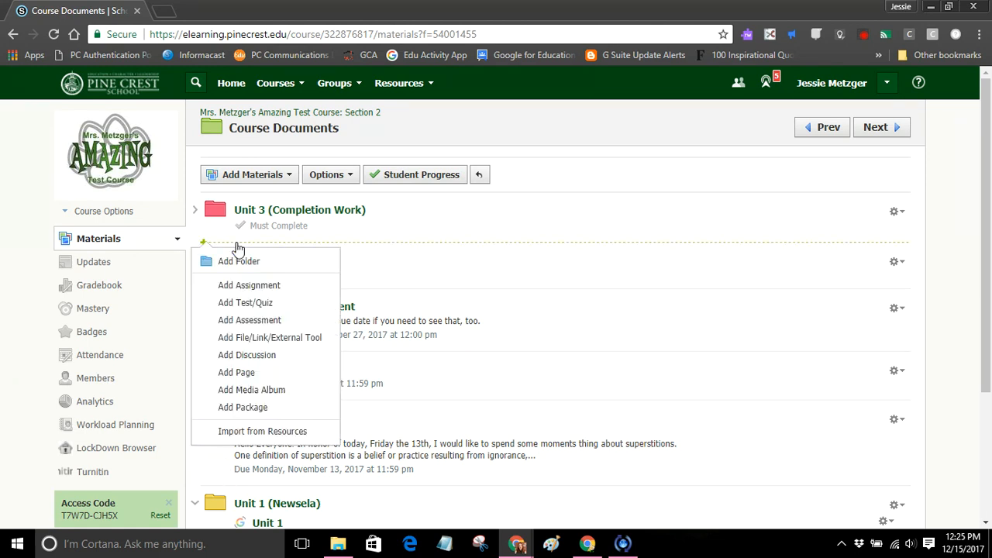
{"action": "left_click", "coordinate": [238, 261]}
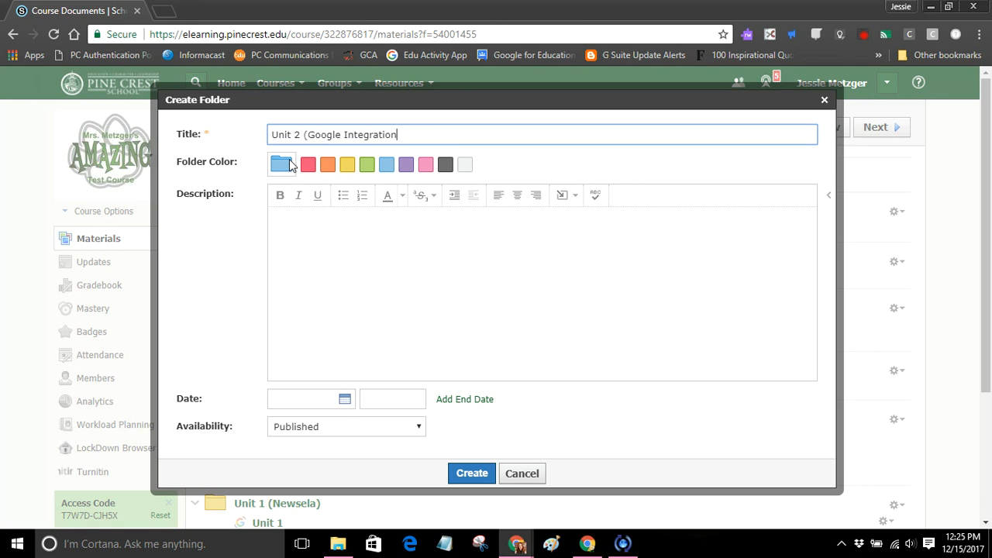
{"action": "left_click", "coordinate": [471, 473]}
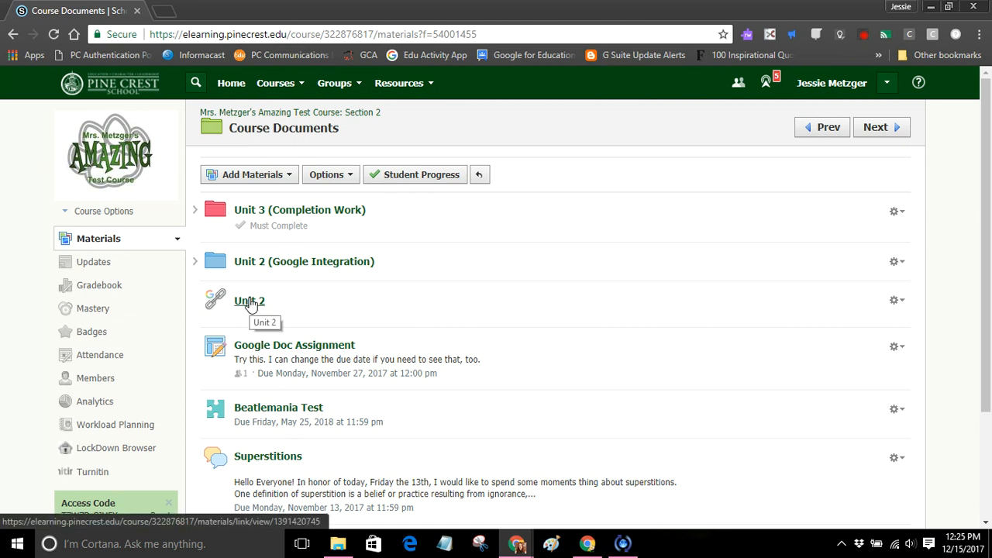
- Move the Unit 2 link, the Google Doc Assignment and the Beatlemania Test into the Unit 2 (Google Integration) folder
{"action": "left_click_drag", "start_coordinate": [250, 304], "coordinate": [268, 272]}
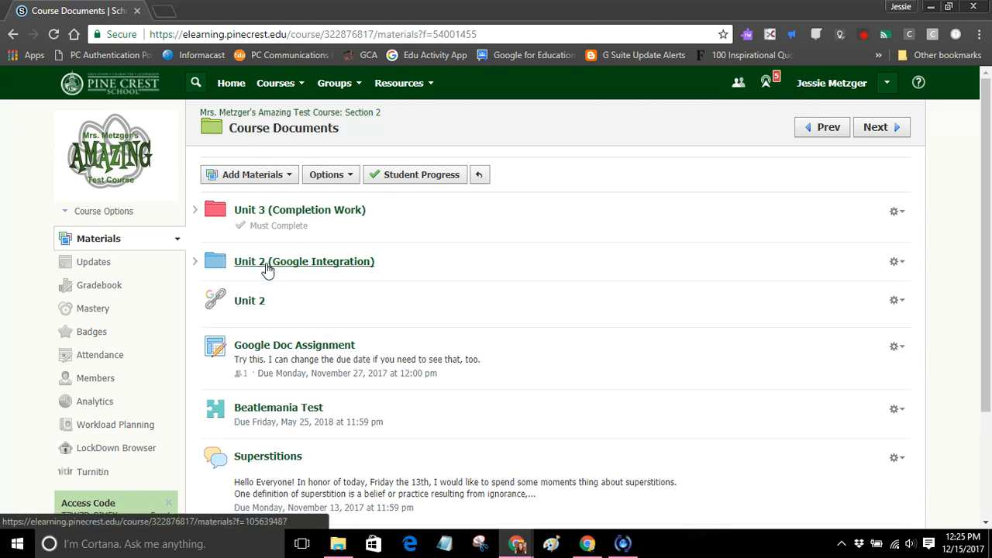
{"action": "left_click_drag", "start_coordinate": [250, 325], "coordinate": [282, 297]}
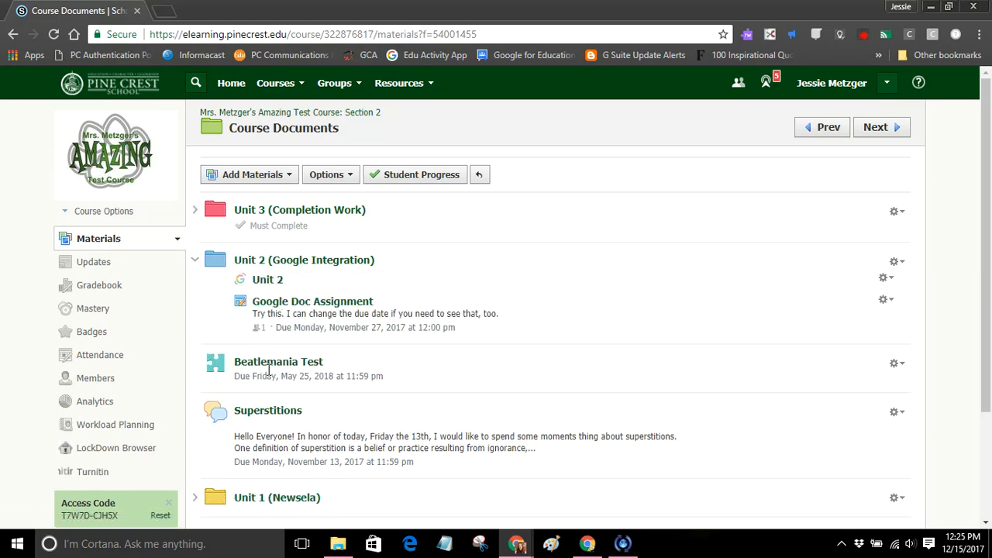
{"action": "left_click_drag", "start_coordinate": [287, 353], "coordinate": [301, 333]}
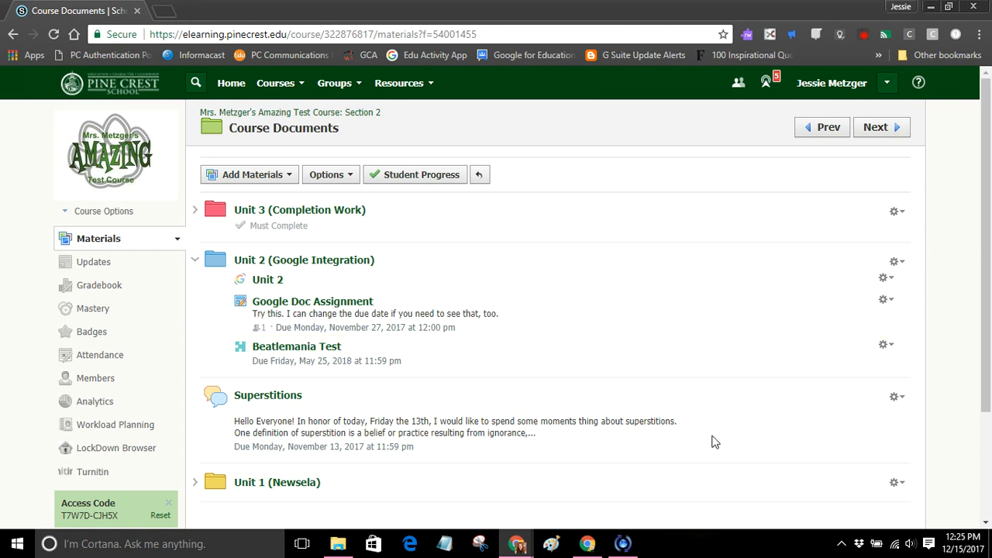
- Move the Superstitions discussion into the Unit 2 (Google Integration) folder
{"action": "left_click", "coordinate": [904, 403]}
{"action": "left_click", "coordinate": [827, 457]}
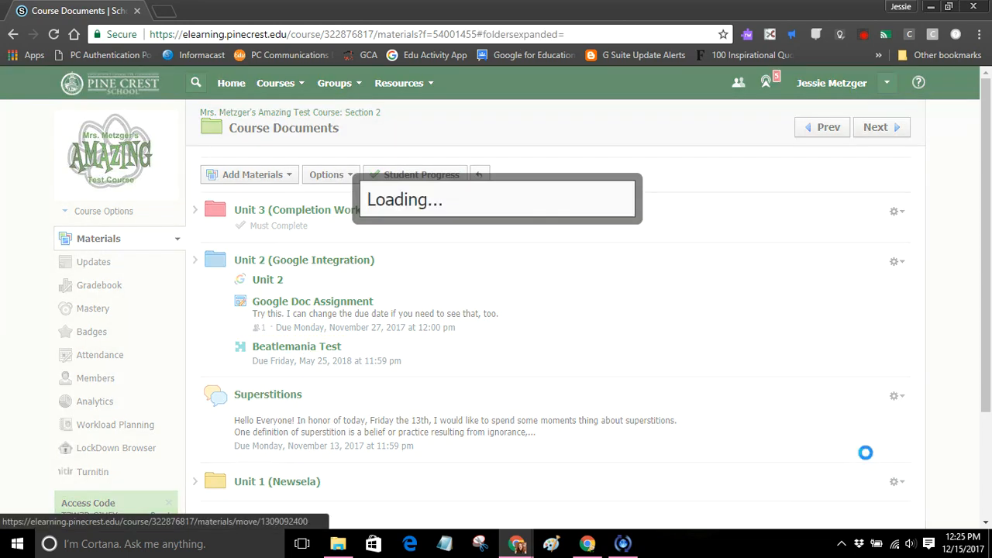
{"action": "left_click", "coordinate": [485, 208]}
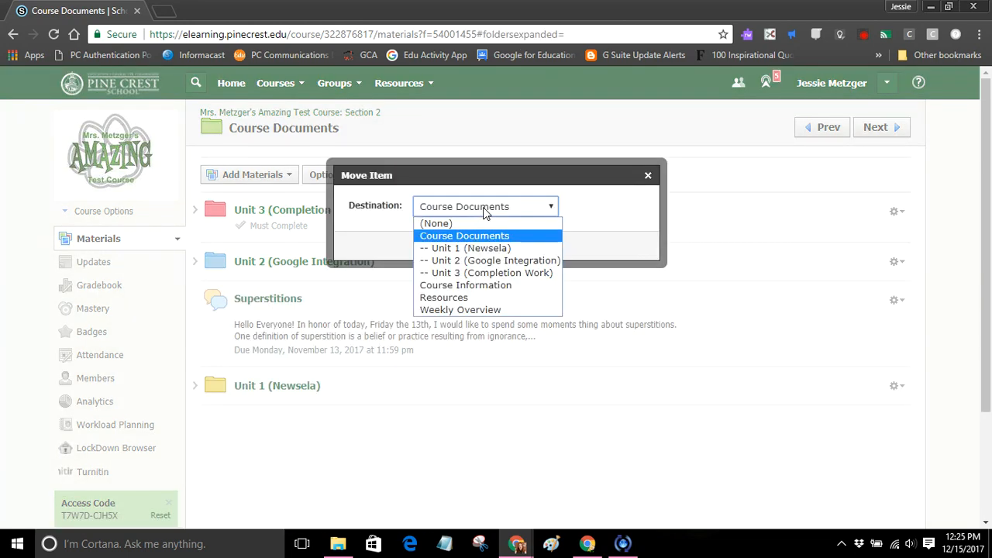
{"action": "left_click", "coordinate": [493, 262]}
{"action": "left_click", "coordinate": [469, 248]}
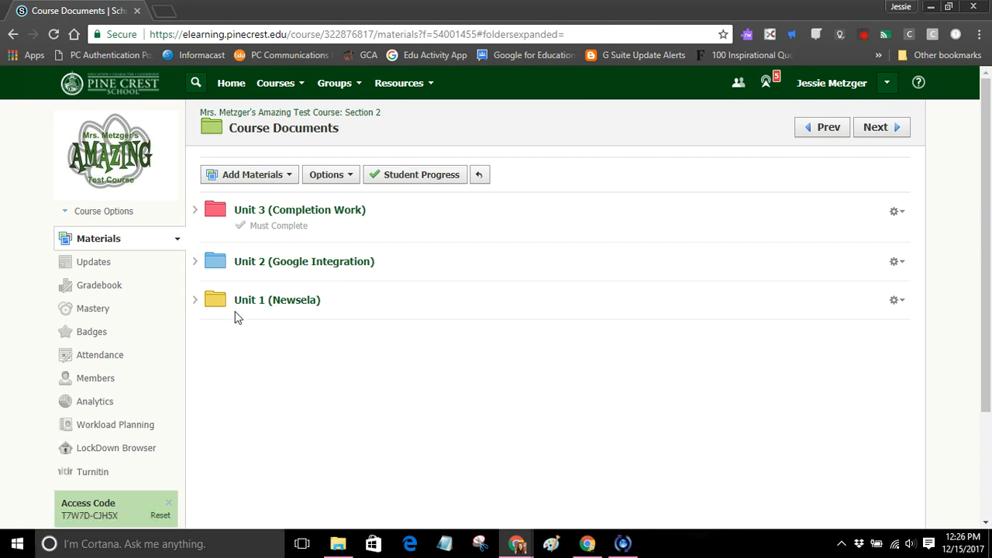
- Return to the course's main materials page and examine the Weekly Overview document inside the Weekly Overview folder
{"action": "left_click", "coordinate": [333, 114]}
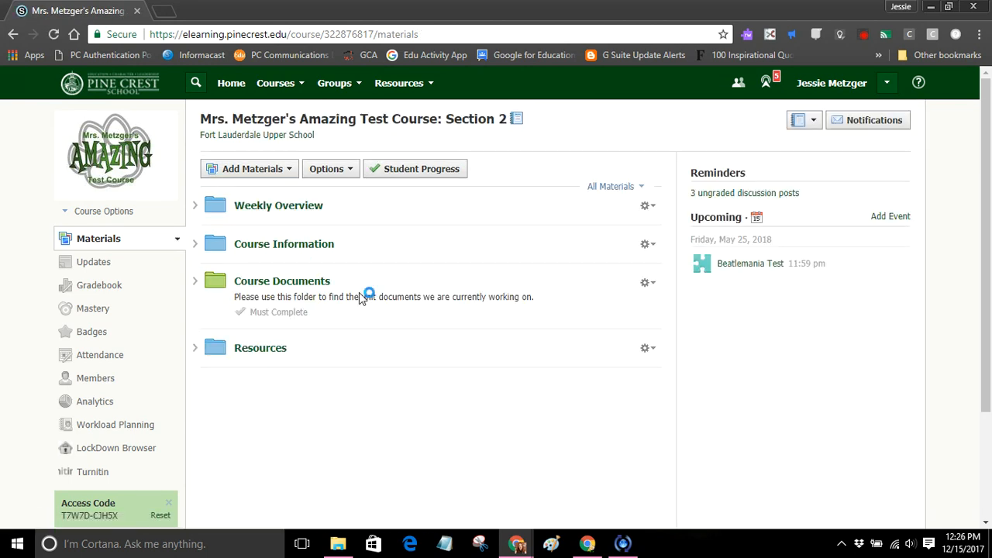
{"action": "left_click", "coordinate": [252, 211]}
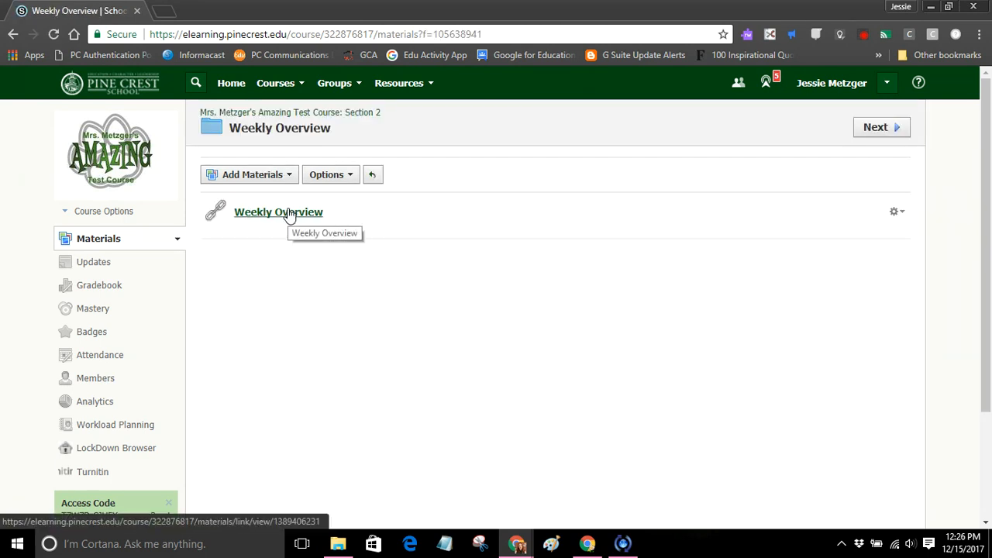
{"action": "left_click", "coordinate": [286, 213]}
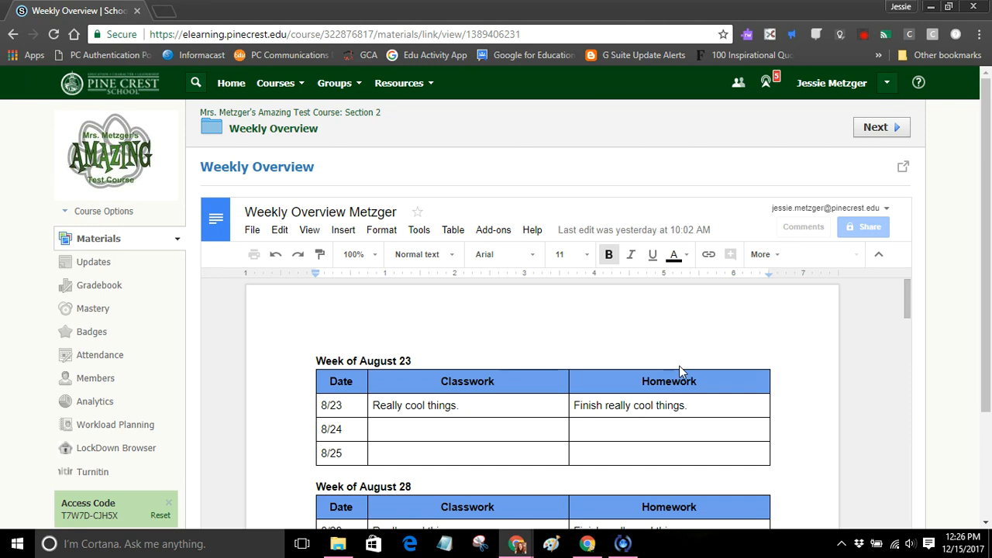
{"action": "scroll", "coordinate": [831, 401], "scroll_direction": "down", "scroll_amount": 15}
{"action": "scroll", "coordinate": [832, 402], "scroll_direction": "up", "scroll_amount": 10}
{"action": "scroll", "coordinate": [831, 401], "scroll_direction": "up", "scroll_amount": 5}
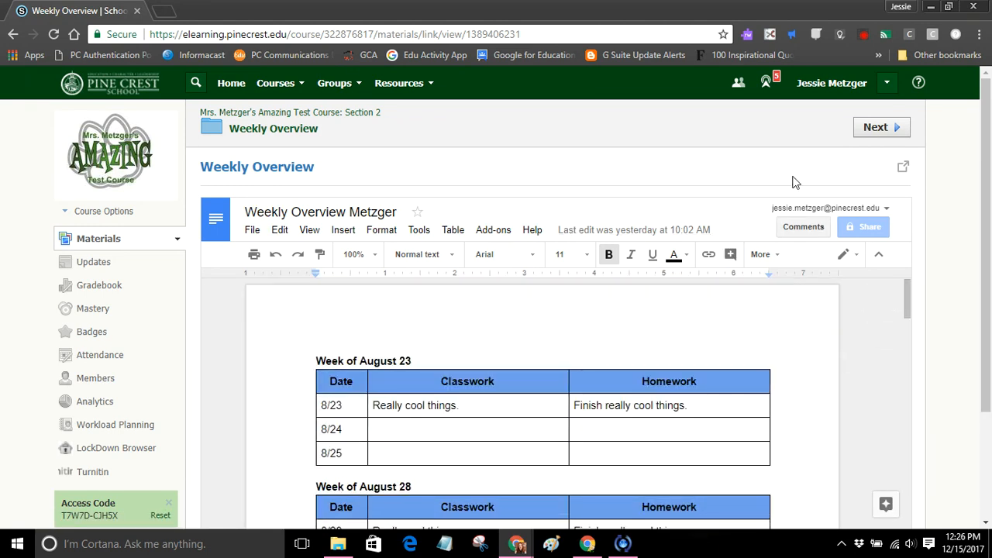
- Go back to the course's main materials page and view the Weekly Overview folder's contents in the expanded list
{"action": "left_click", "coordinate": [254, 130]}
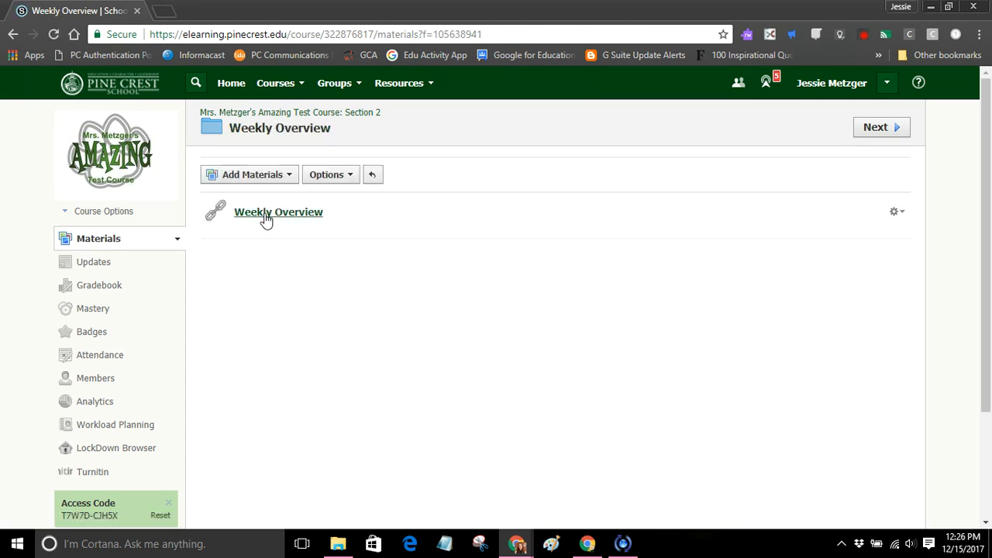
{"action": "left_click", "coordinate": [285, 114]}
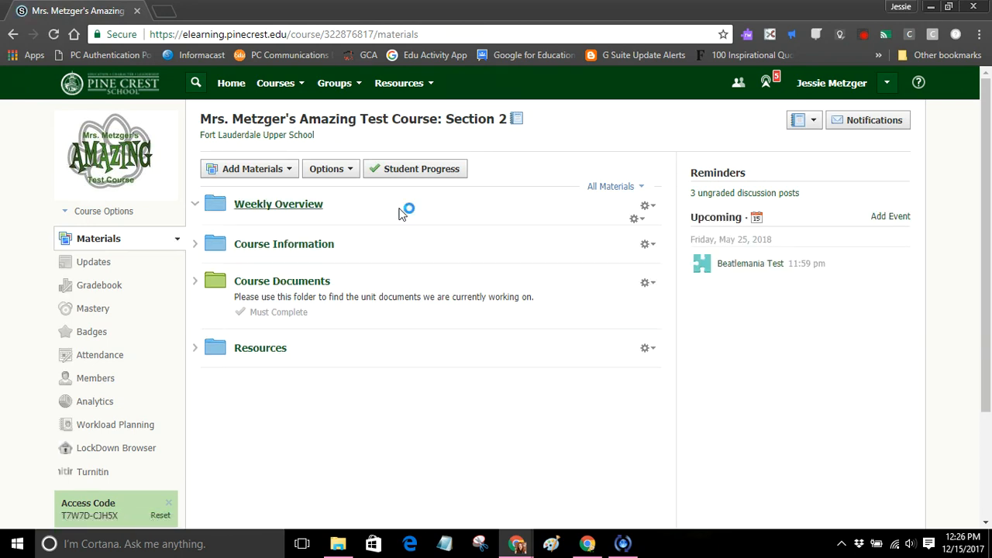
{"action": "left_click", "coordinate": [261, 215]}
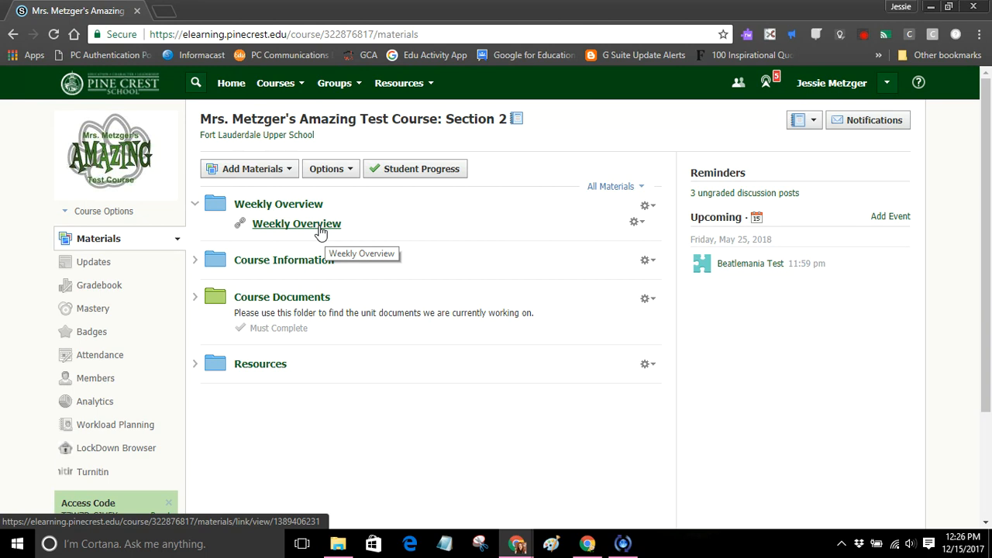
- Move the Weekly Overview link out of its folder by setting the destination to (None), and place it first in the materials list
{"action": "left_click", "coordinate": [637, 225]}
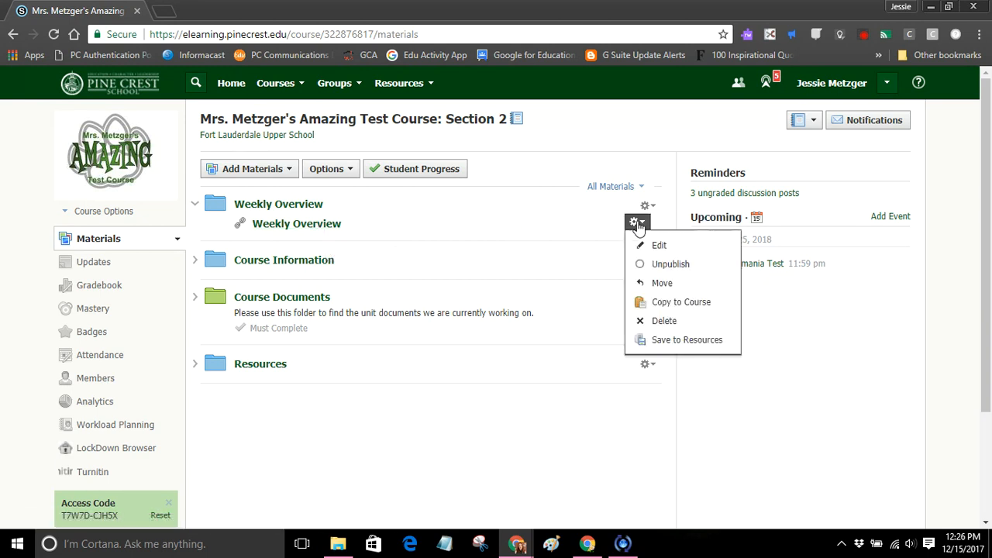
{"action": "left_click", "coordinate": [655, 283]}
{"action": "left_click", "coordinate": [532, 206]}
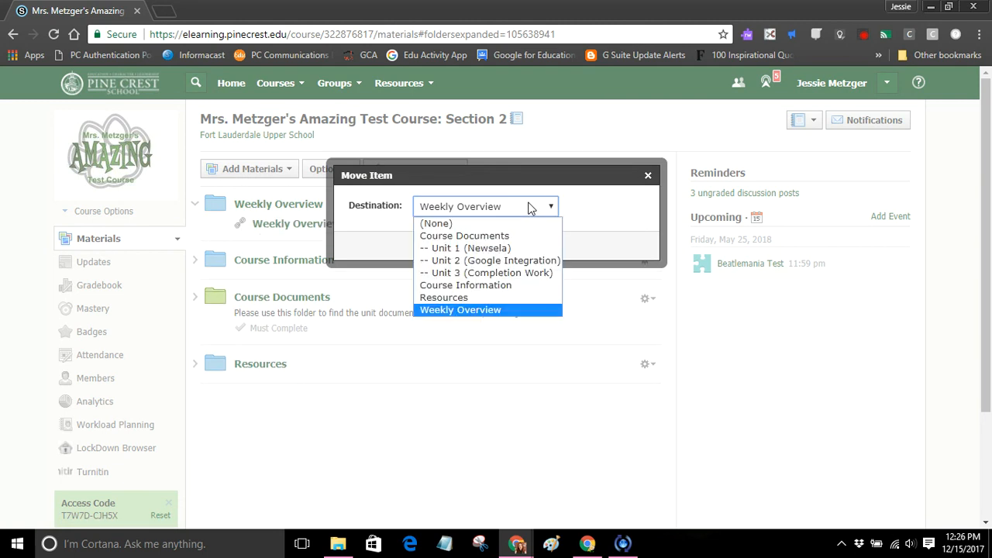
{"action": "left_click", "coordinate": [520, 222]}
{"action": "left_click", "coordinate": [470, 245]}
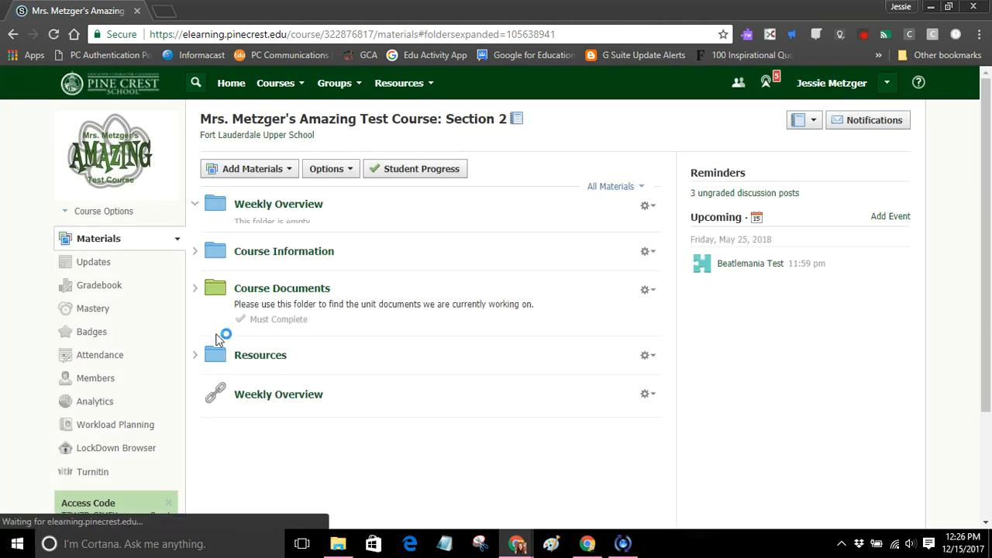
{"action": "left_click_drag", "start_coordinate": [266, 409], "coordinate": [269, 203]}
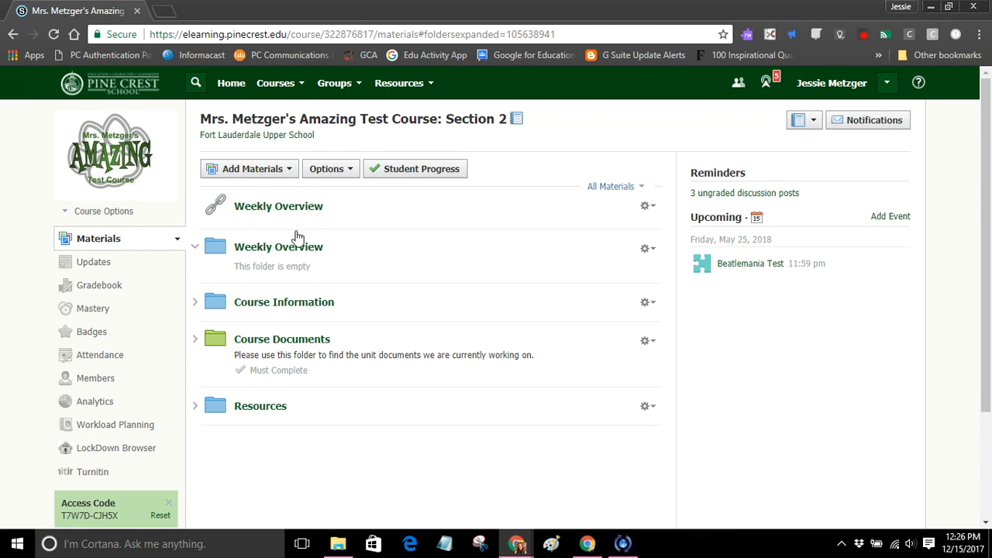
- Delete the Weekly Overview folder from the course materials
{"action": "left_click", "coordinate": [648, 248]}
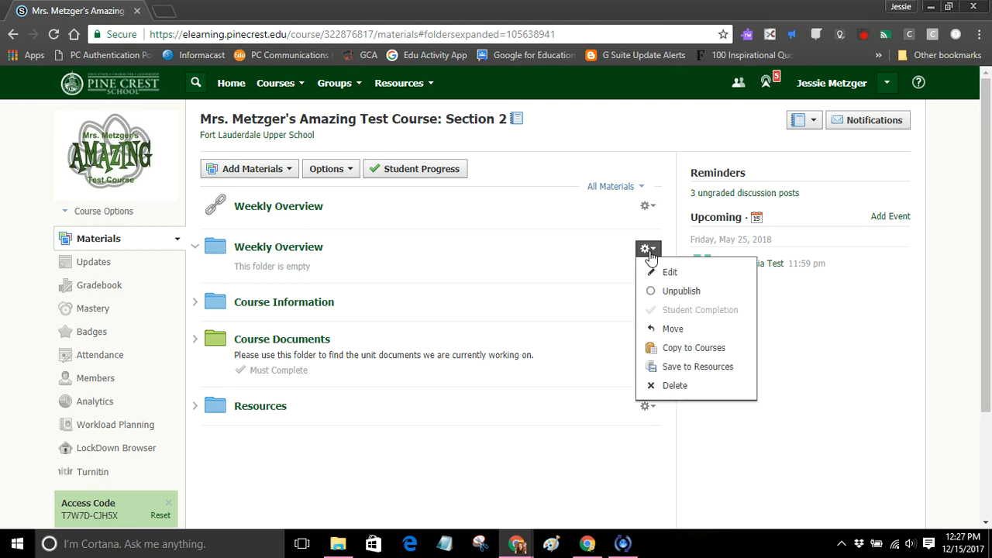
{"action": "left_click", "coordinate": [670, 385]}
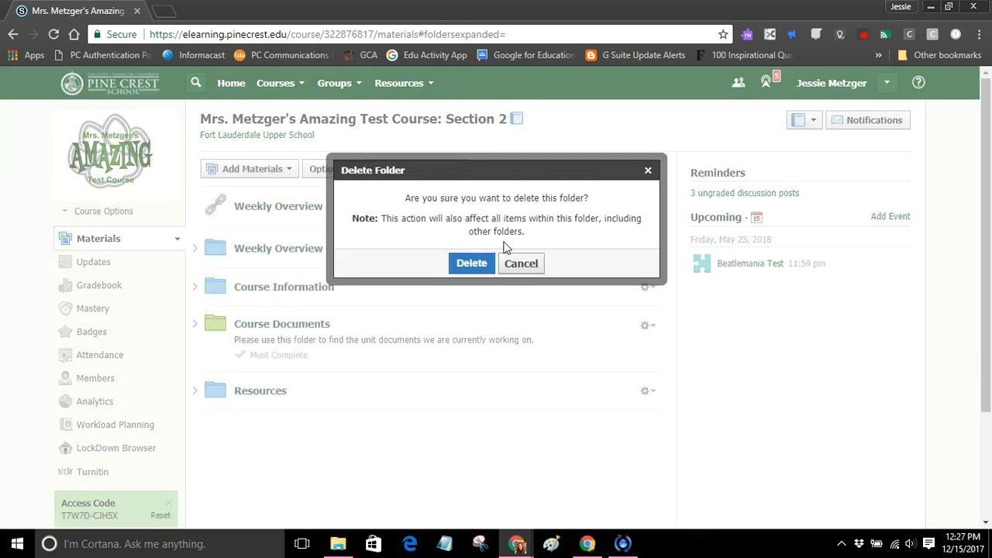
{"action": "left_click", "coordinate": [478, 267]}
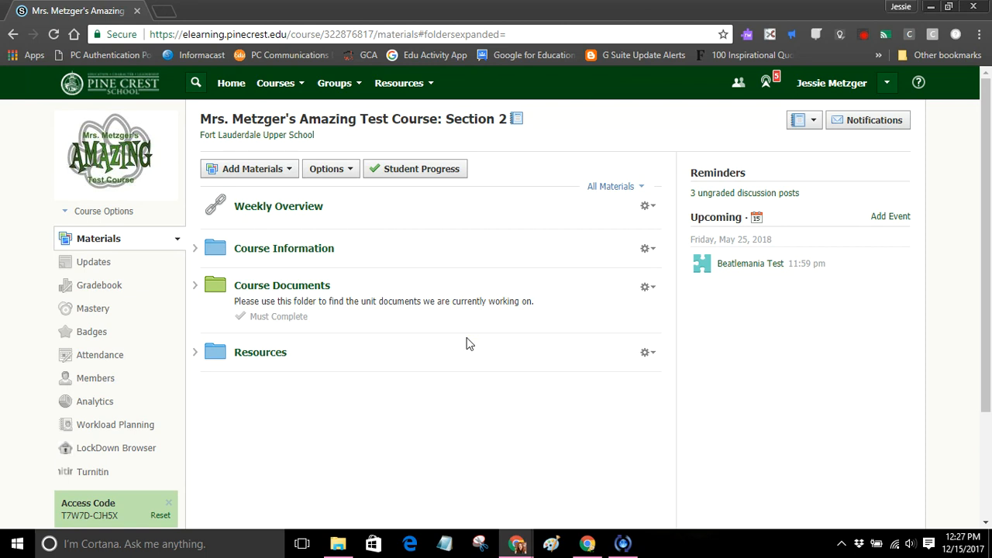
{"action": "left_click", "coordinate": [471, 339]}
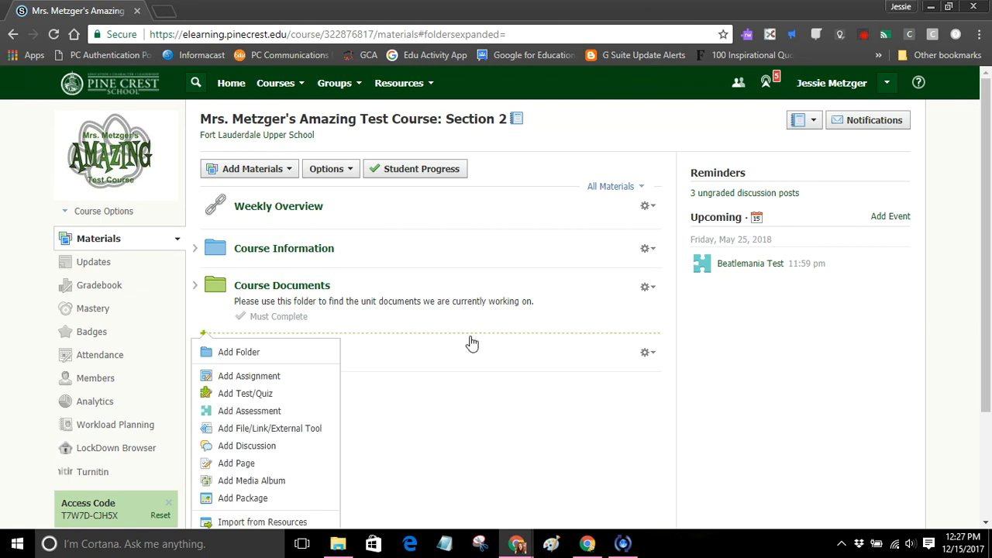
{"action": "left_click", "coordinate": [719, 371]}
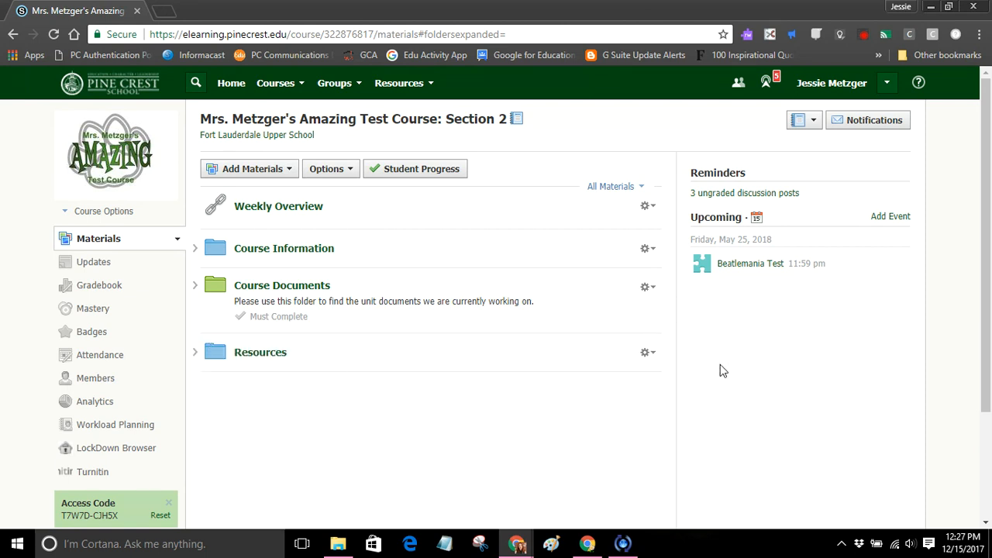